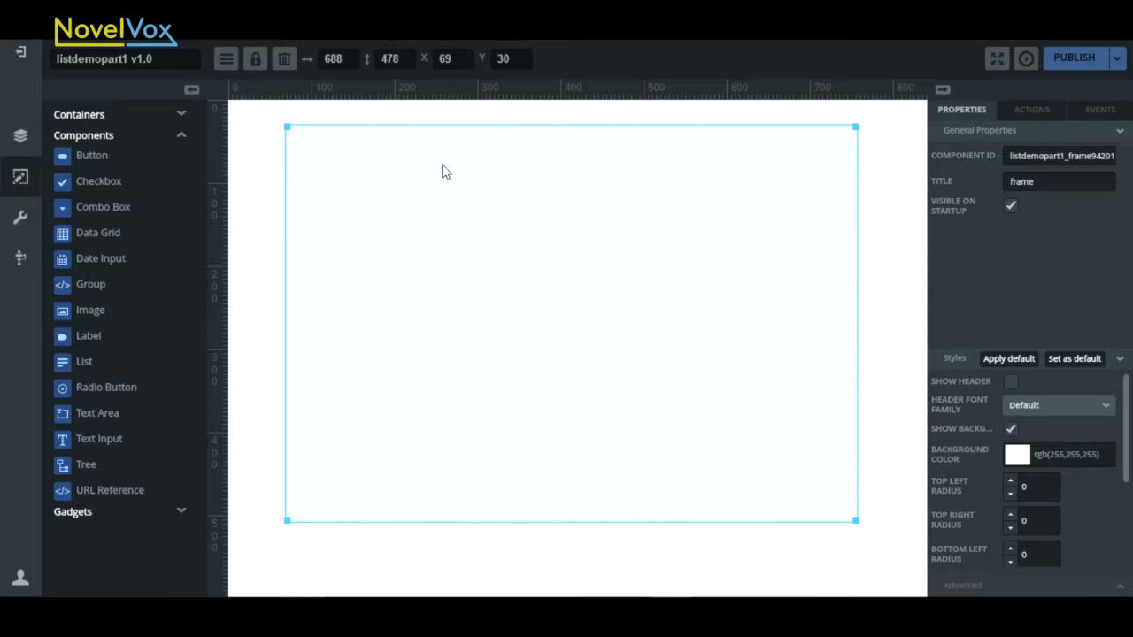
Add a List component to the frame and enlarge it to about 334 by 191.
{"action": "left_click_drag", "start_coordinate": [79, 360], "coordinate": [337, 204]}
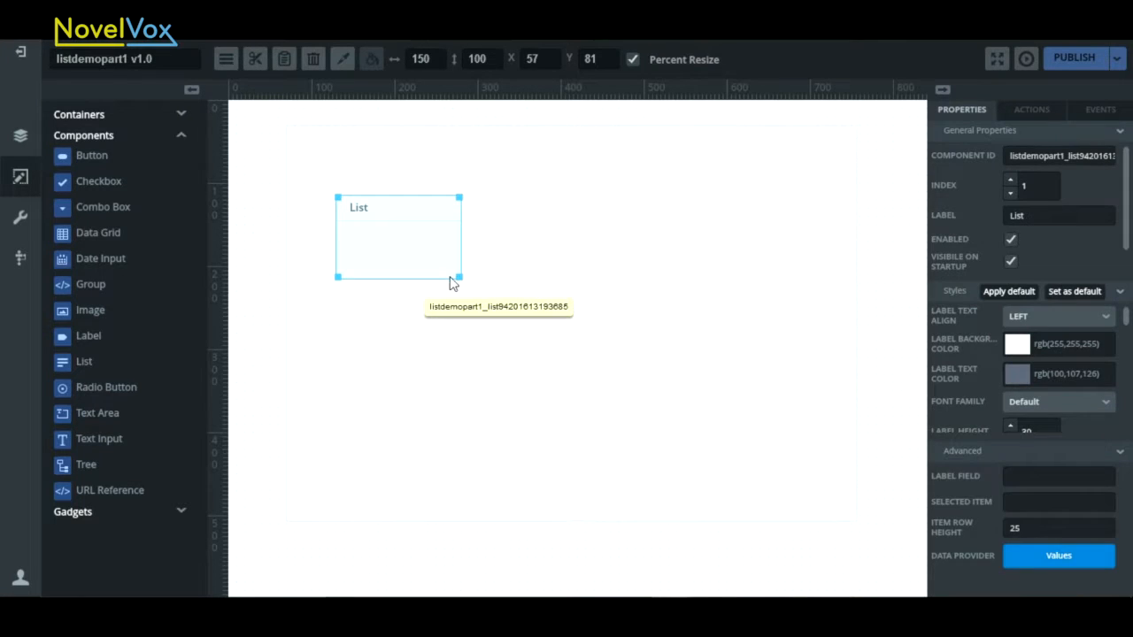
{"action": "left_click_drag", "start_coordinate": [459, 282], "coordinate": [612, 353]}
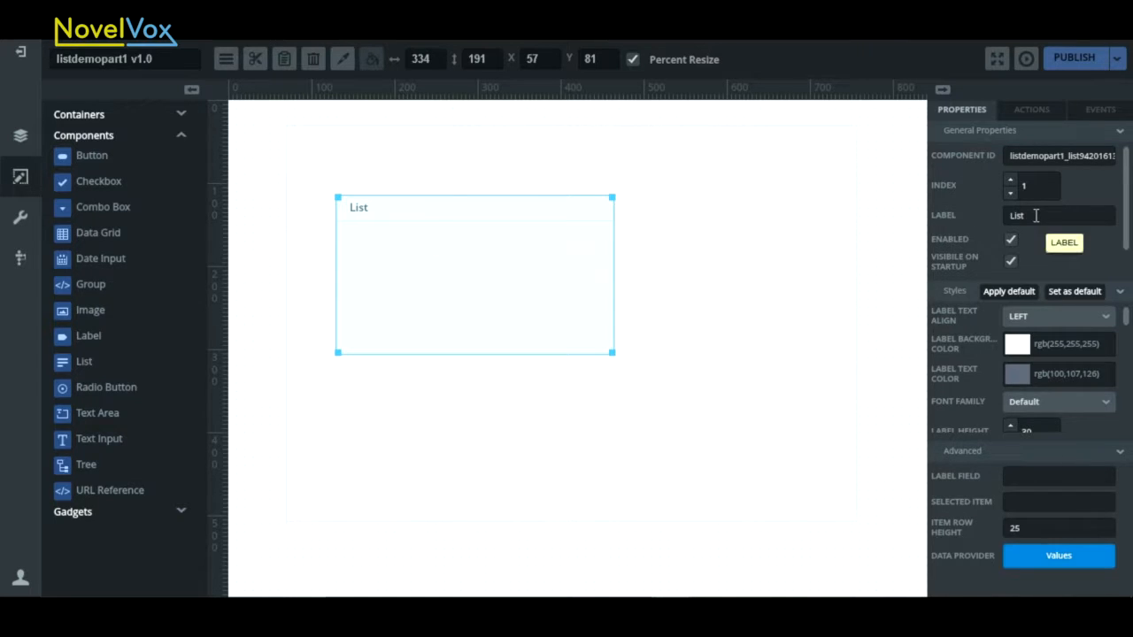
Set the list's label to "Coutries" and component ID to "Countries", repositioning it at about X 115, Y 45.
{"action": "left_click_drag", "start_coordinate": [1034, 215], "coordinate": [993, 215]}
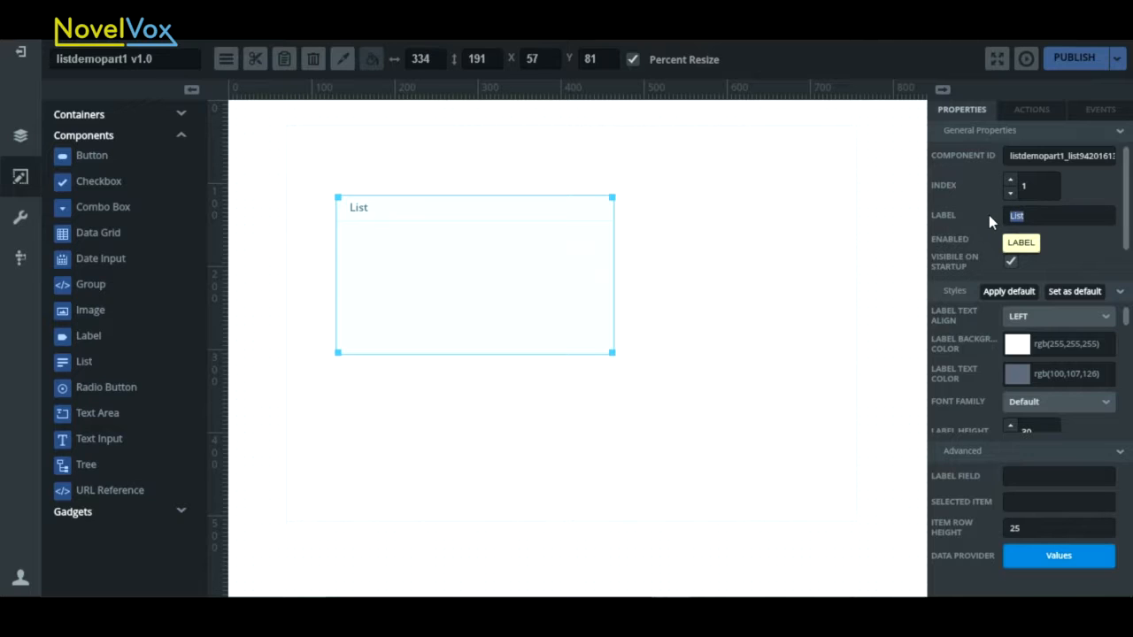
{"action": "type", "text": "Coutries"}
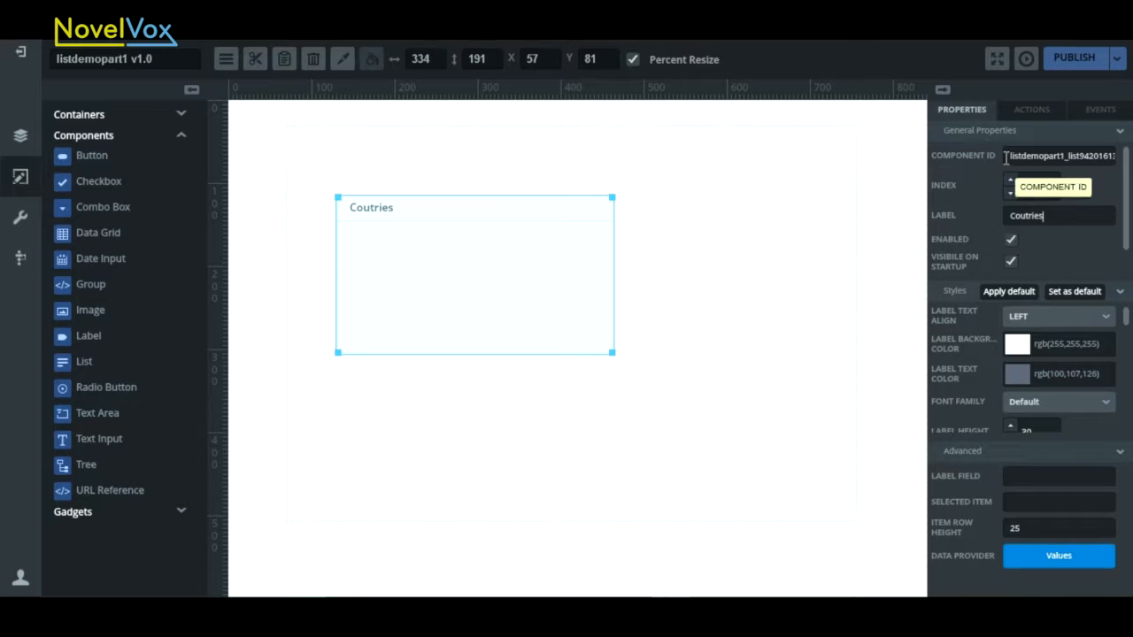
{"action": "double_click", "coordinate": [1006, 156]}
{"action": "type", "text": "Countries"}
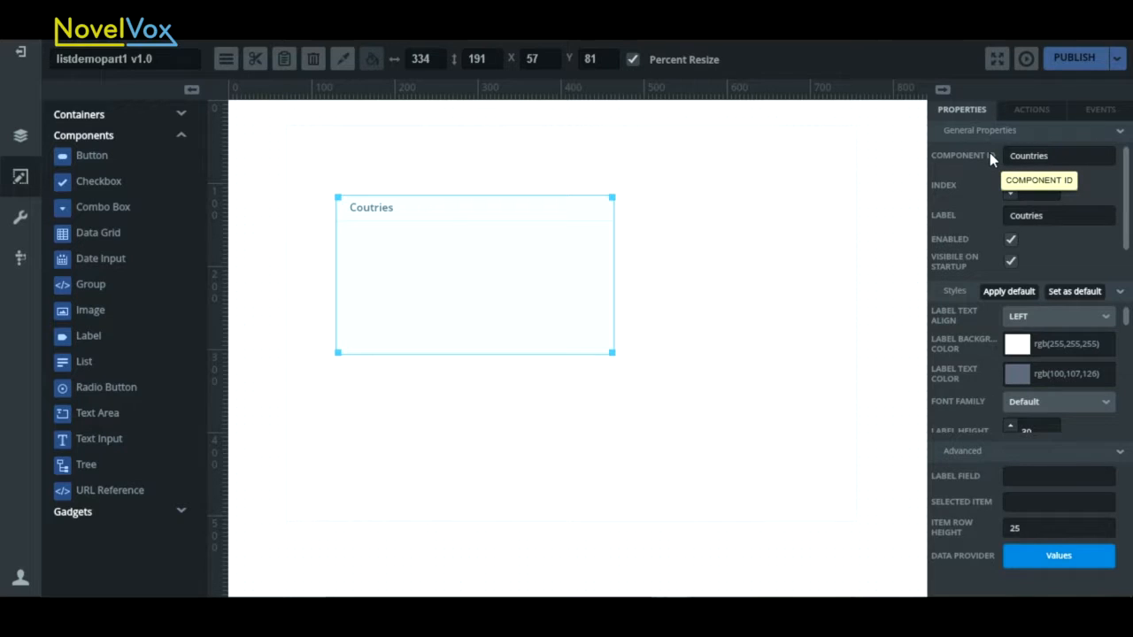
{"action": "left_click_drag", "start_coordinate": [528, 253], "coordinate": [580, 229]}
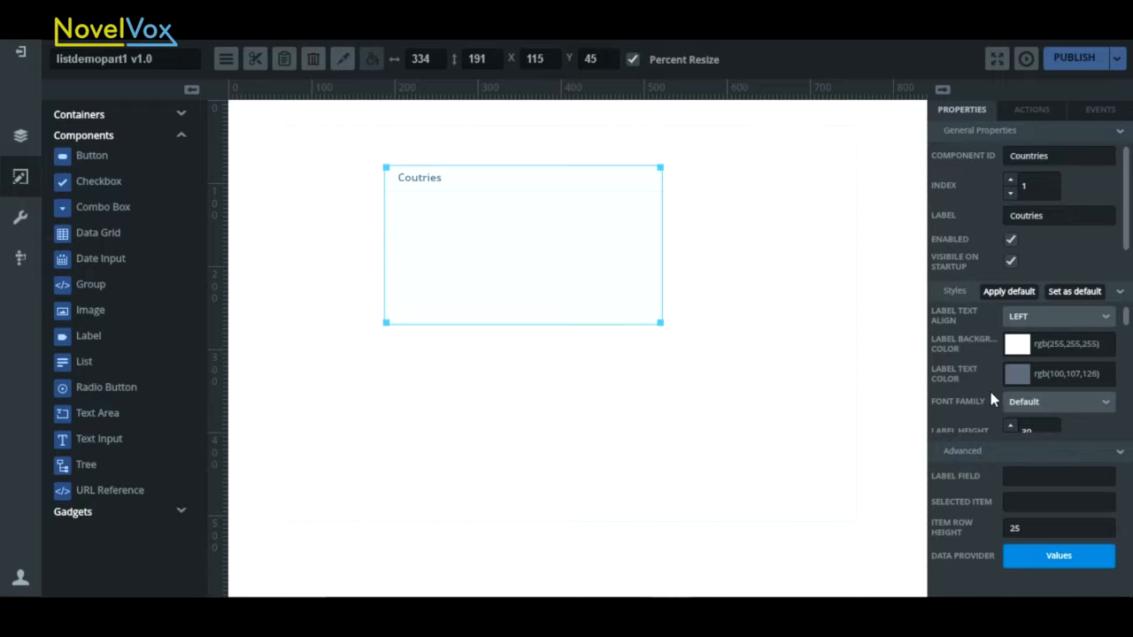
Add Sweden, India and Australia as menu items in the list's data provider values.
{"action": "left_click", "coordinate": [1036, 564]}
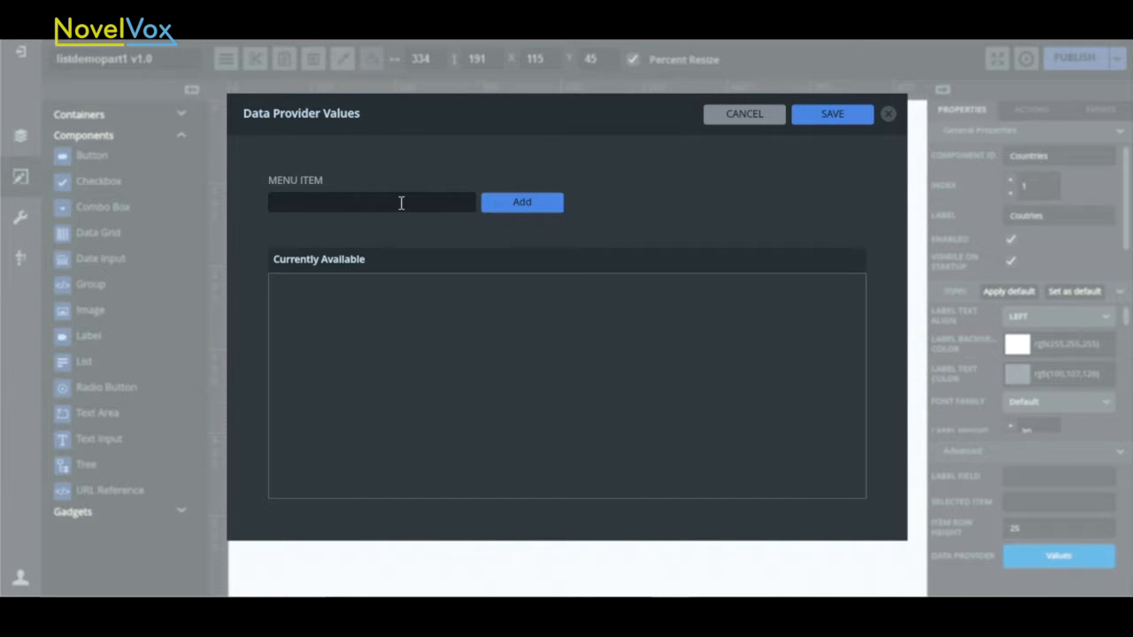
{"action": "type", "text": "Sweden"}
{"action": "left_click", "coordinate": [495, 208]}
{"action": "type", "text": "India"}
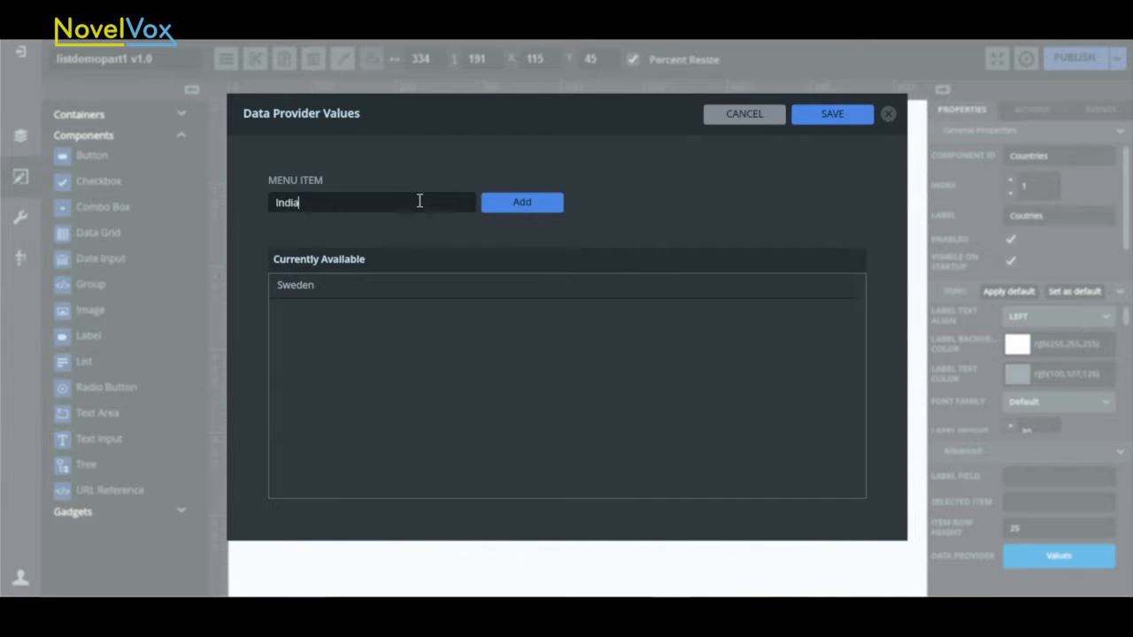
{"action": "left_click", "coordinate": [542, 203]}
{"action": "type", "text": "Australia"}
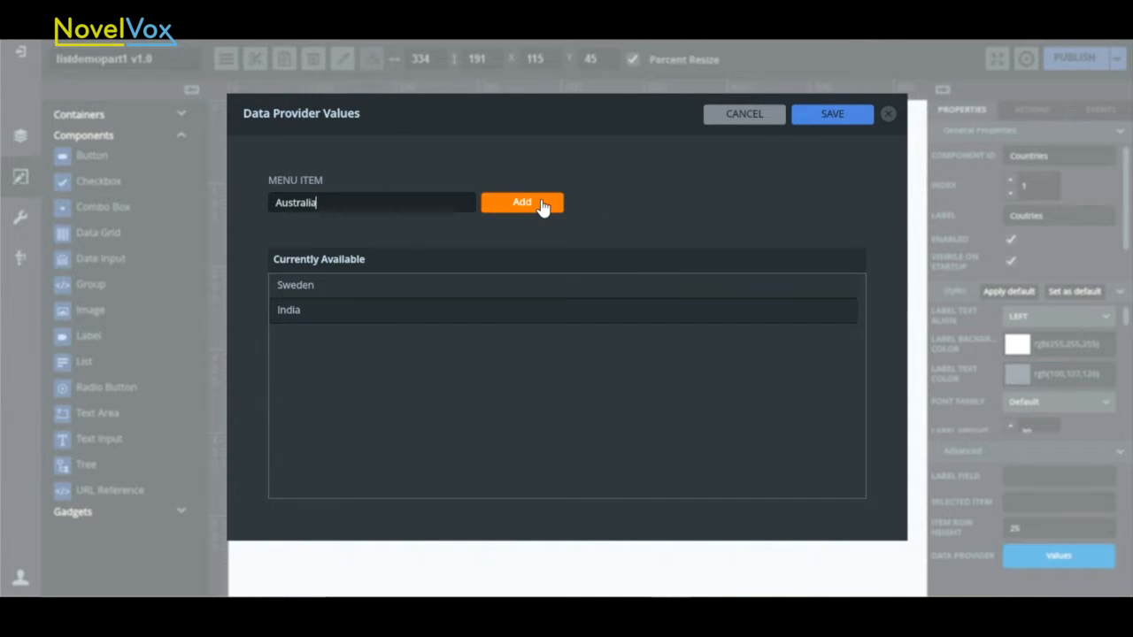
{"action": "left_click", "coordinate": [550, 204]}
Add UK, USA and Italy as menu items and save the data provider values.
{"action": "type", "text": "UK"}
{"action": "left_click", "coordinate": [554, 205]}
{"action": "type", "text": "USA"}
{"action": "left_click", "coordinate": [555, 204]}
{"action": "type", "text": "Italy"}
{"action": "left_click", "coordinate": [555, 204]}
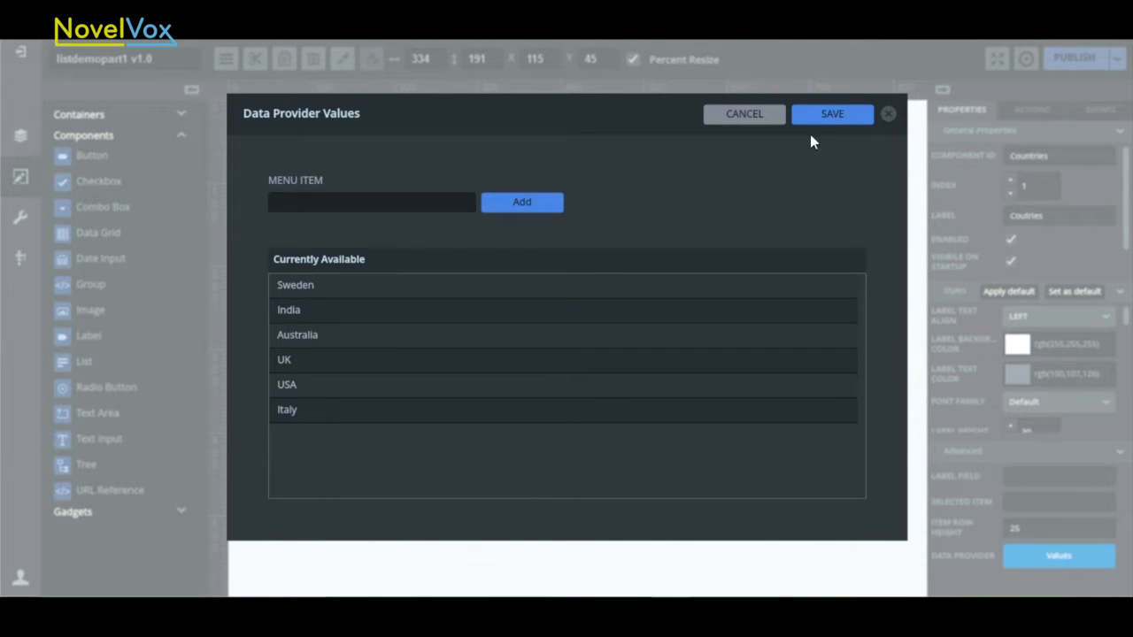
{"action": "left_click", "coordinate": [846, 121]}
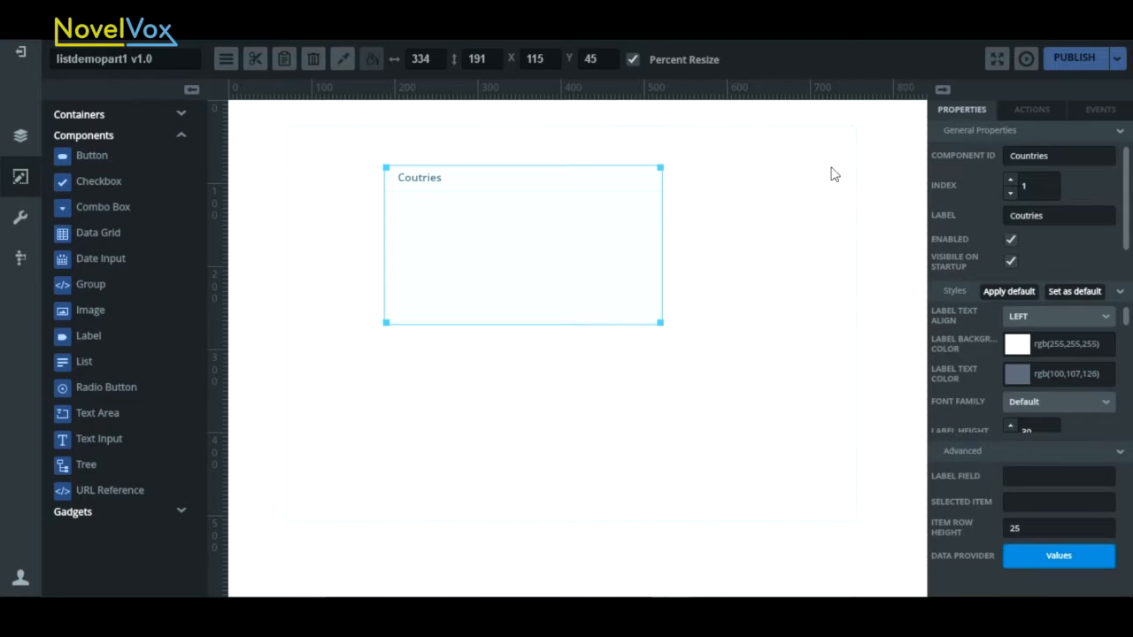
Publish the listdemopart1 module and reload its published page in the browser.
{"action": "left_click", "coordinate": [1066, 64]}
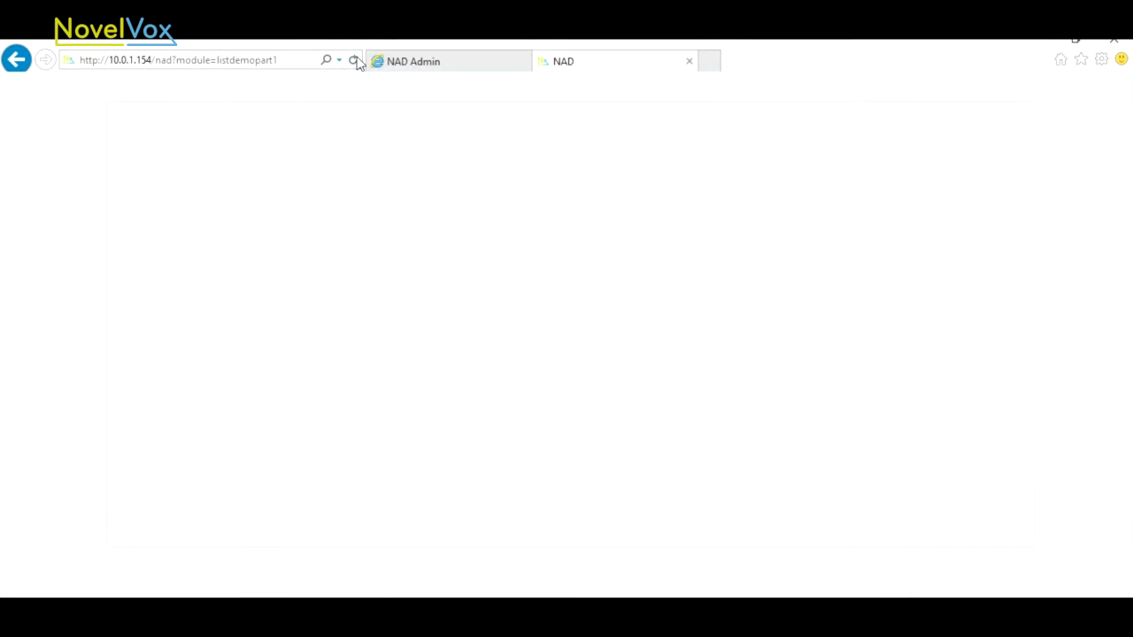
{"action": "left_click", "coordinate": [354, 60]}
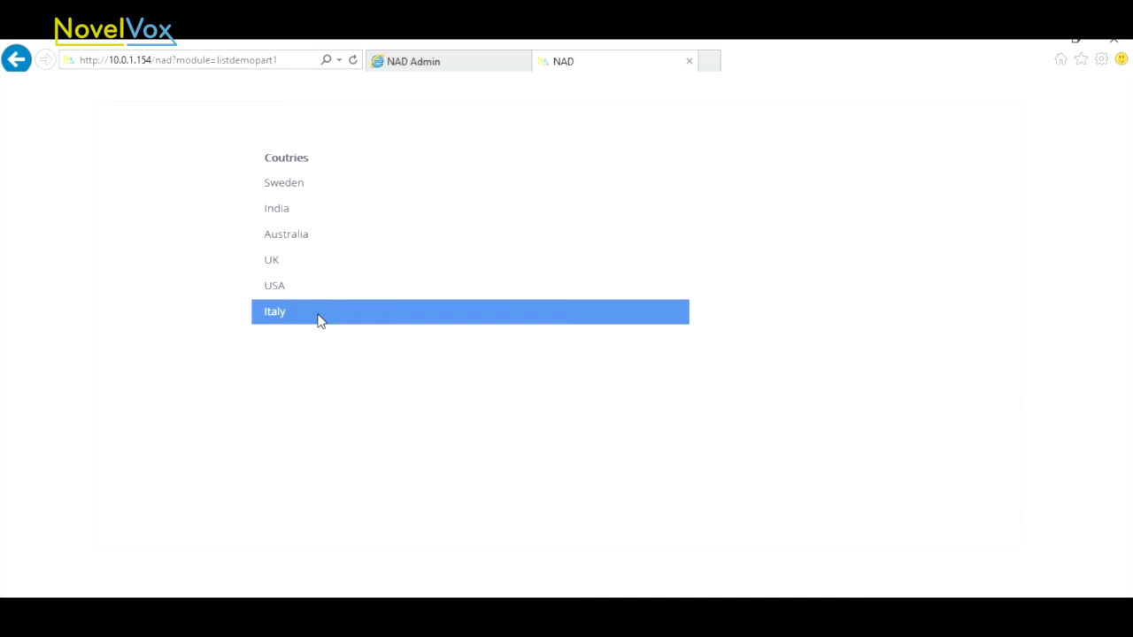
Return to NAD Admin, shrink the list to about 195 by 123 and publish the module again.
{"action": "left_click", "coordinate": [409, 65]}
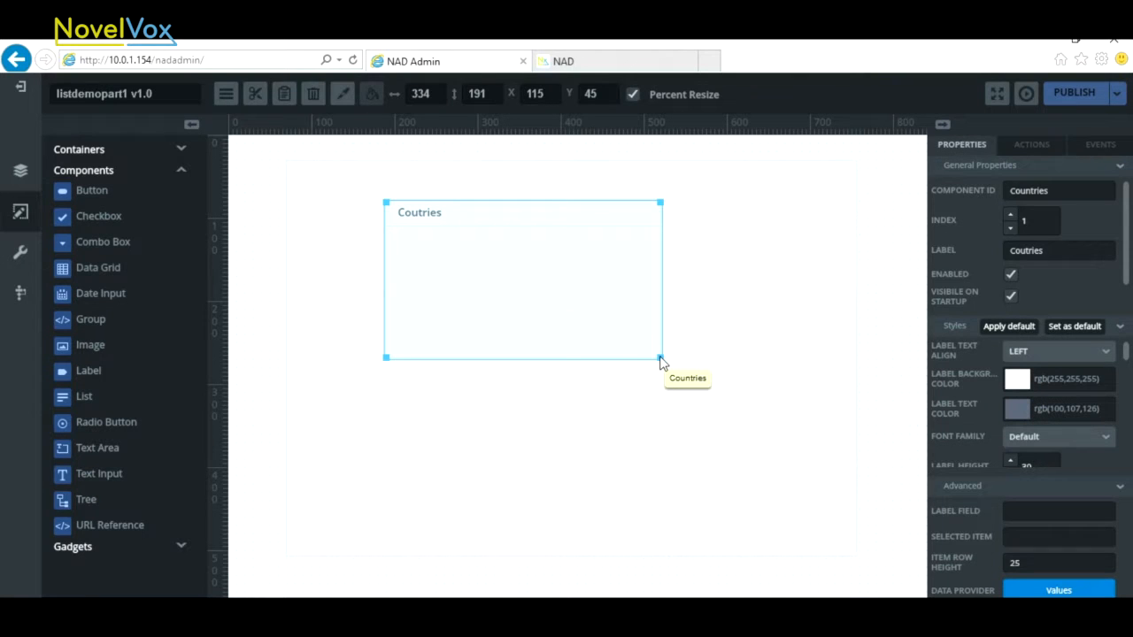
{"action": "left_click_drag", "start_coordinate": [660, 359], "coordinate": [545, 302]}
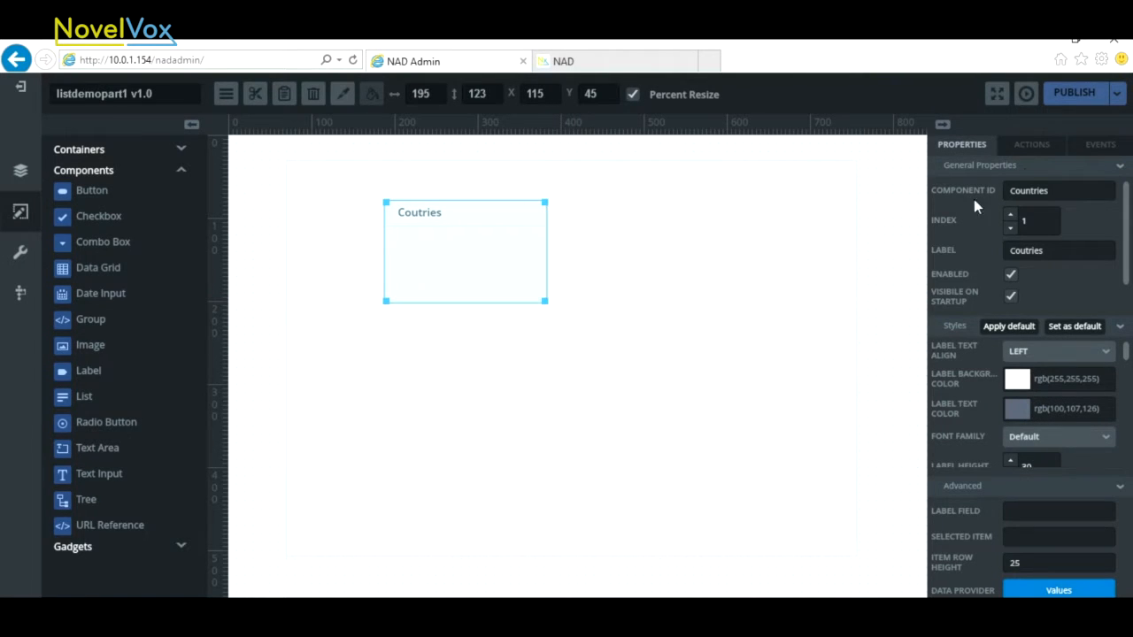
{"action": "left_click", "coordinate": [1065, 97]}
Reload the published NAD page and check how the smaller list scrolls.
{"action": "left_click", "coordinate": [637, 66]}
{"action": "left_click", "coordinate": [351, 67]}
{"action": "mouse_move", "coordinate": [511, 201]}
{"action": "left_mouse_down"}
{"action": "mouse_move", "coordinate": [513, 248]}
{"action": "mouse_move", "coordinate": [516, 194]}
{"action": "left_mouse_up"}
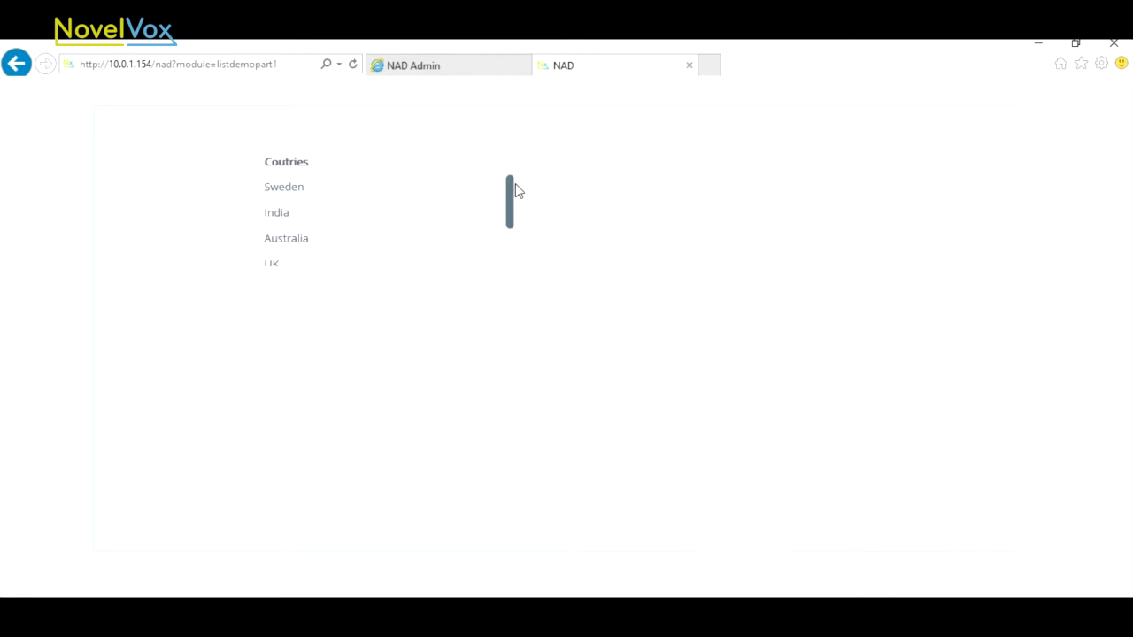
Back in NAD Admin, enlarge the list to about 307 by 192 and set its label text alignment to CENTER.
{"action": "left_click", "coordinate": [463, 69]}
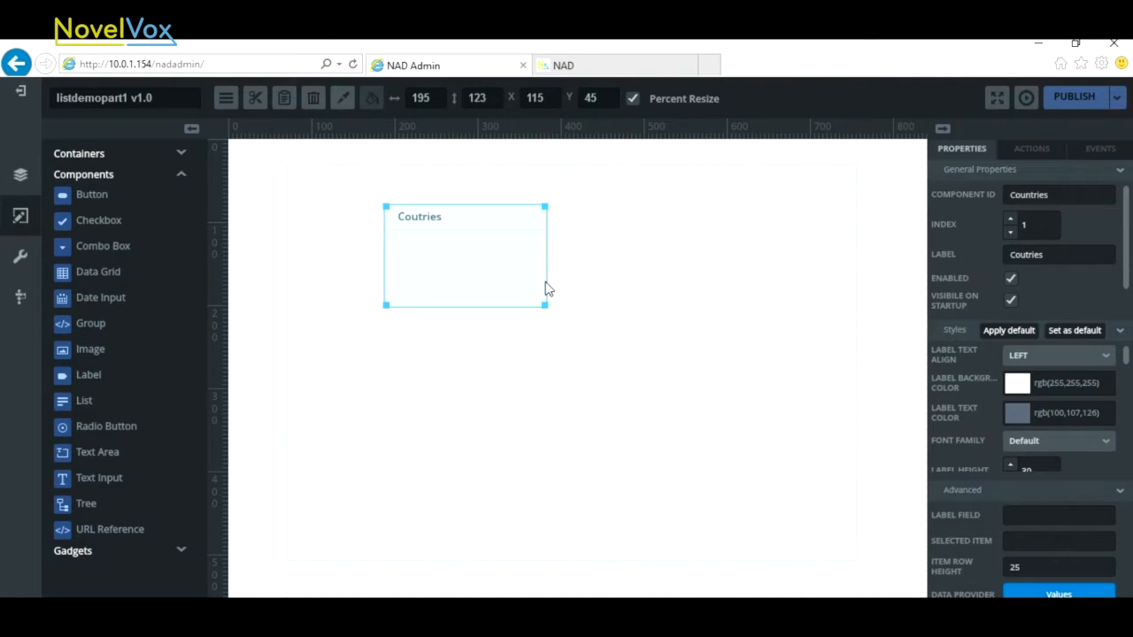
{"action": "left_click_drag", "start_coordinate": [544, 306], "coordinate": [640, 365]}
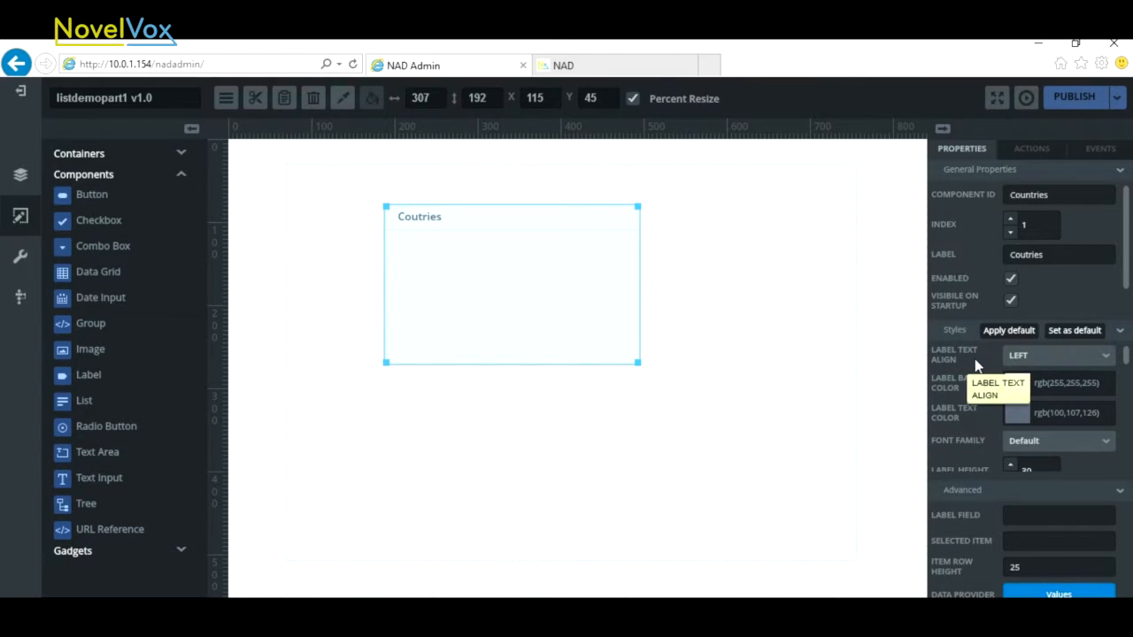
{"action": "left_click", "coordinate": [1106, 356]}
{"action": "left_click", "coordinate": [1053, 407]}
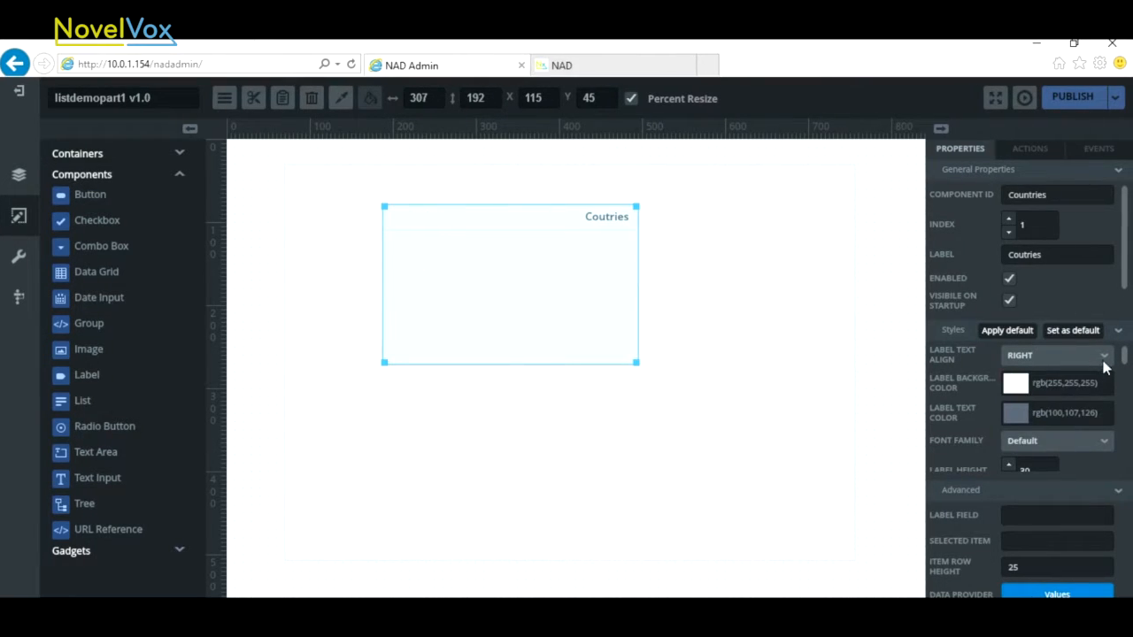
{"action": "left_click", "coordinate": [1104, 355]}
{"action": "left_click", "coordinate": [1044, 426]}
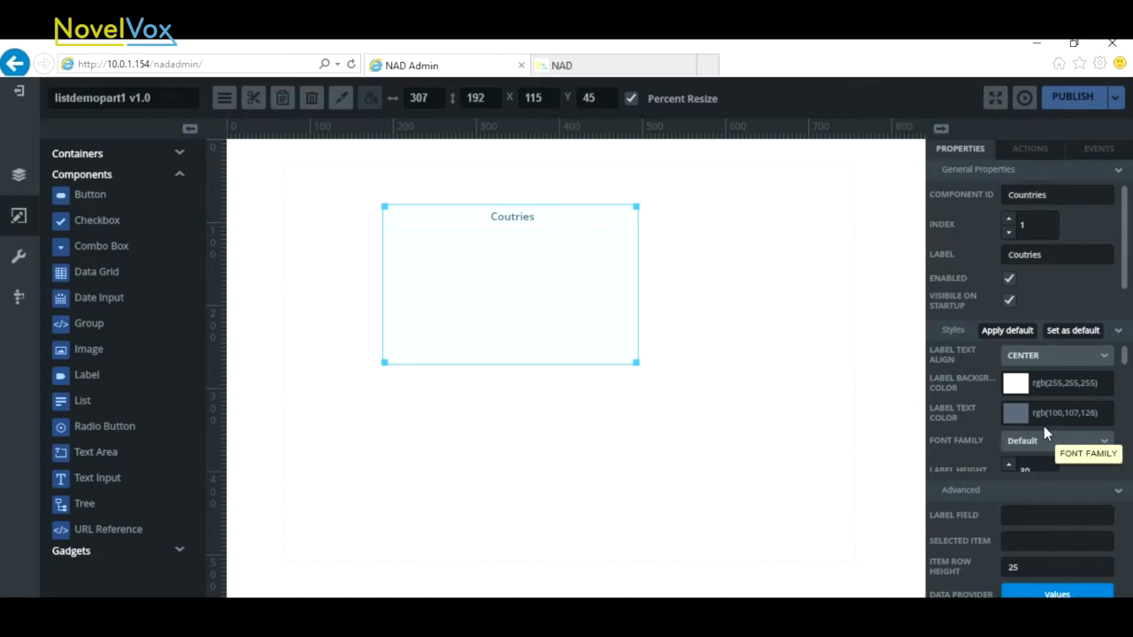
Set the label background color to rgb(51,204,255) and the label text color to rgb(0,0,102).
{"action": "left_click", "coordinate": [1013, 386]}
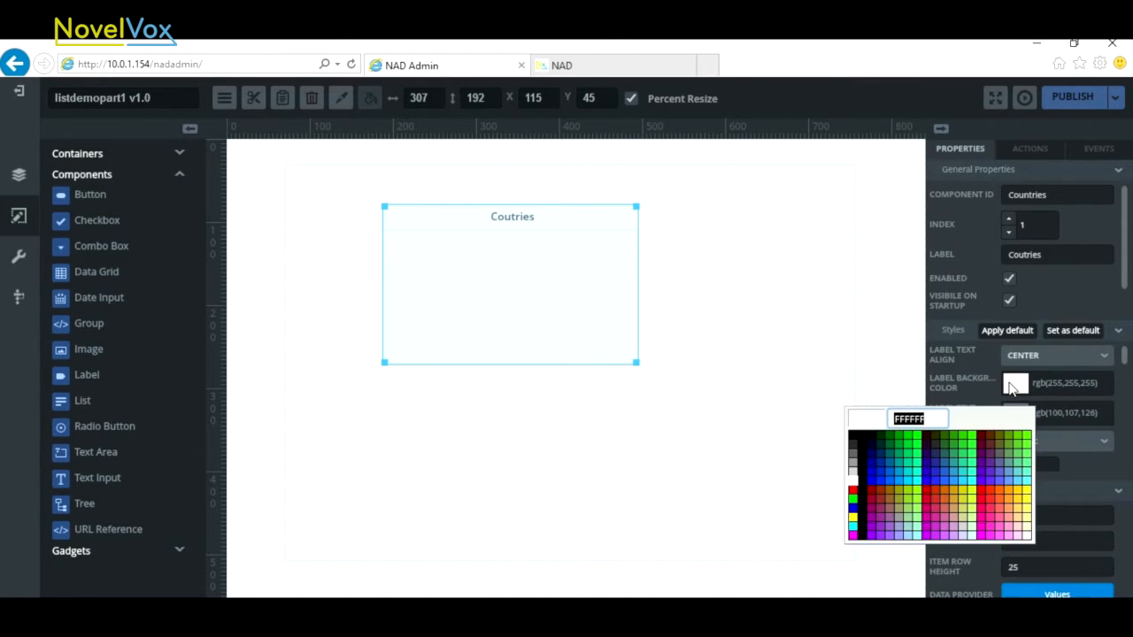
{"action": "left_click", "coordinate": [964, 482]}
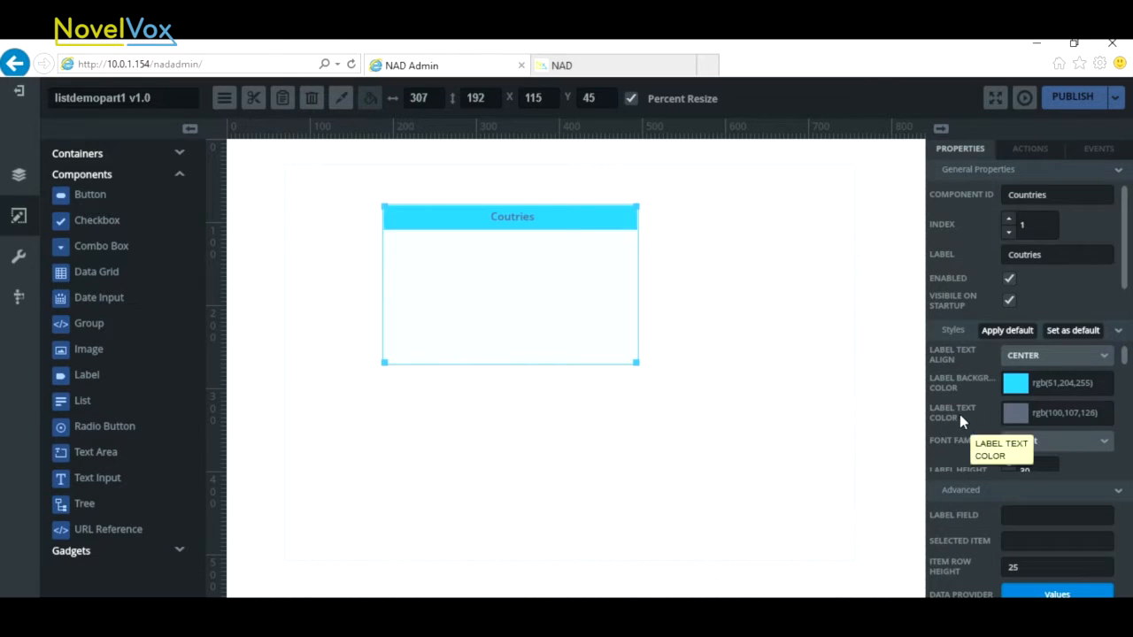
{"action": "left_click", "coordinate": [1013, 413]}
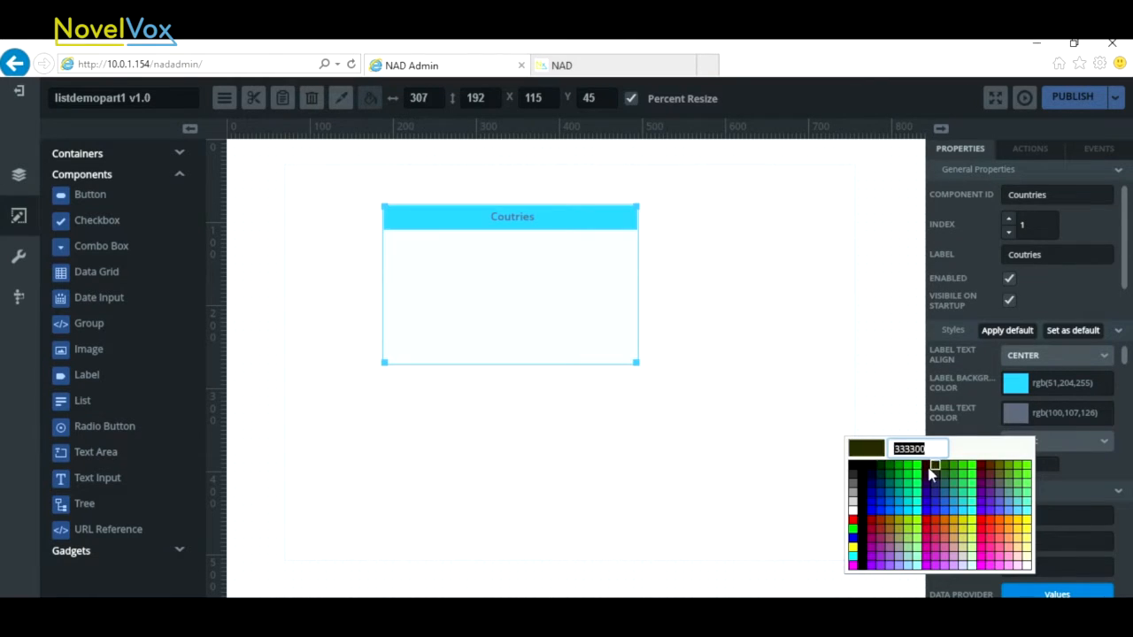
{"action": "left_click", "coordinate": [872, 487]}
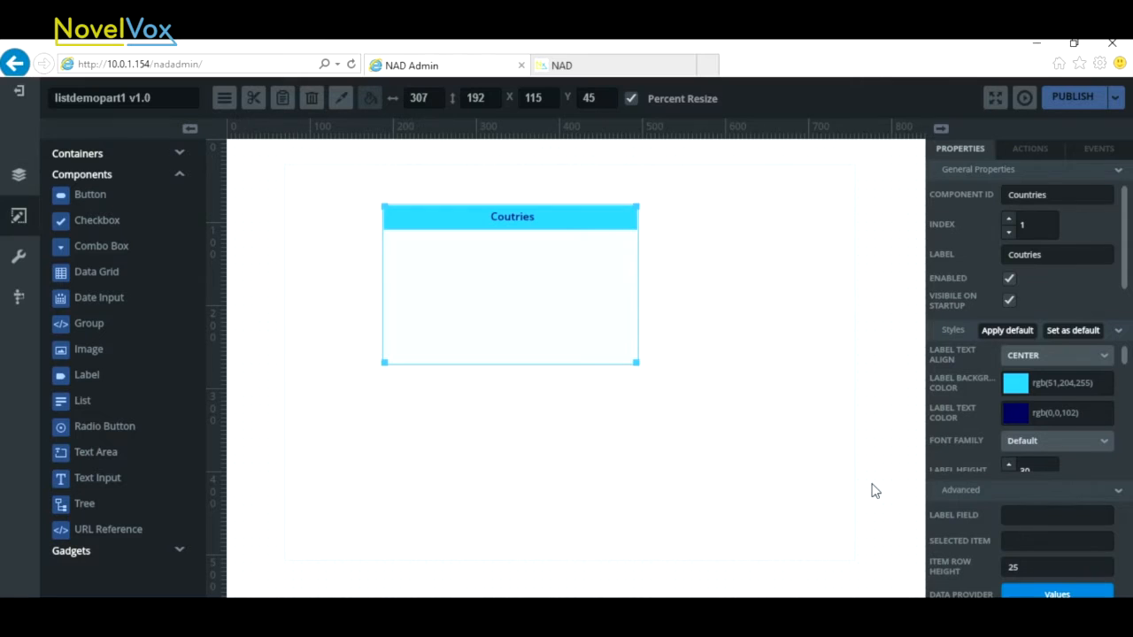
Set the list's border color to rgb(0,102,204).
{"action": "left_click", "coordinate": [1104, 443]}
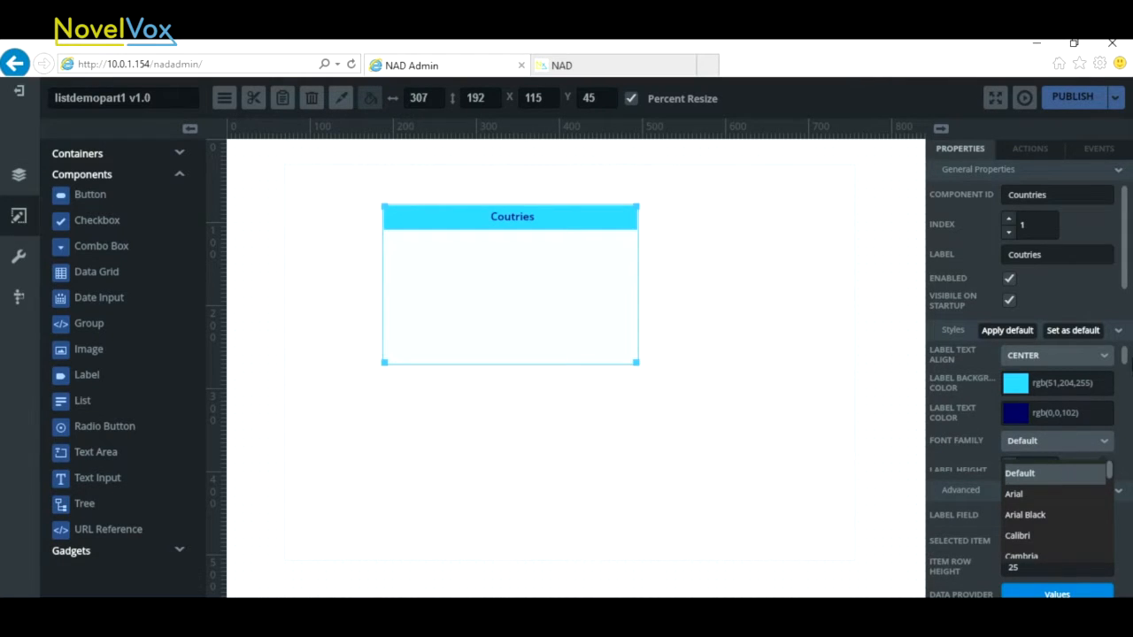
{"action": "left_click_drag", "start_coordinate": [1122, 357], "coordinate": [1126, 372]}
{"action": "scroll", "coordinate": [1125, 371], "scroll_direction": "down", "scroll_amount": 1}
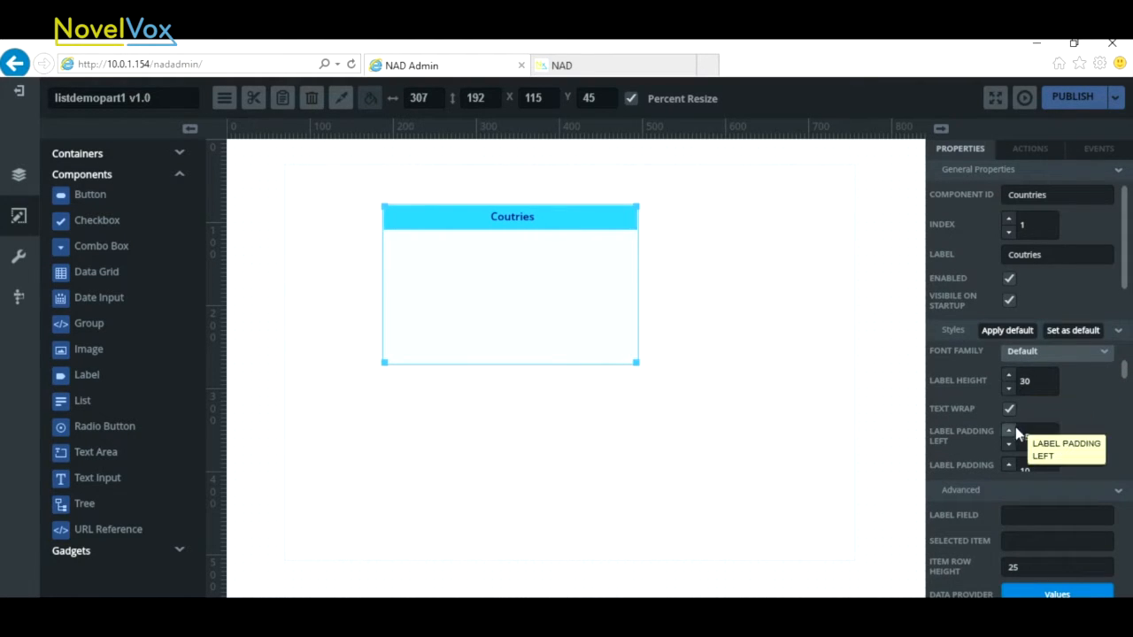
{"action": "scroll", "coordinate": [1124, 376], "scroll_direction": "down", "scroll_amount": 1}
{"action": "scroll", "coordinate": [1125, 377], "scroll_direction": "up", "scroll_amount": 2}
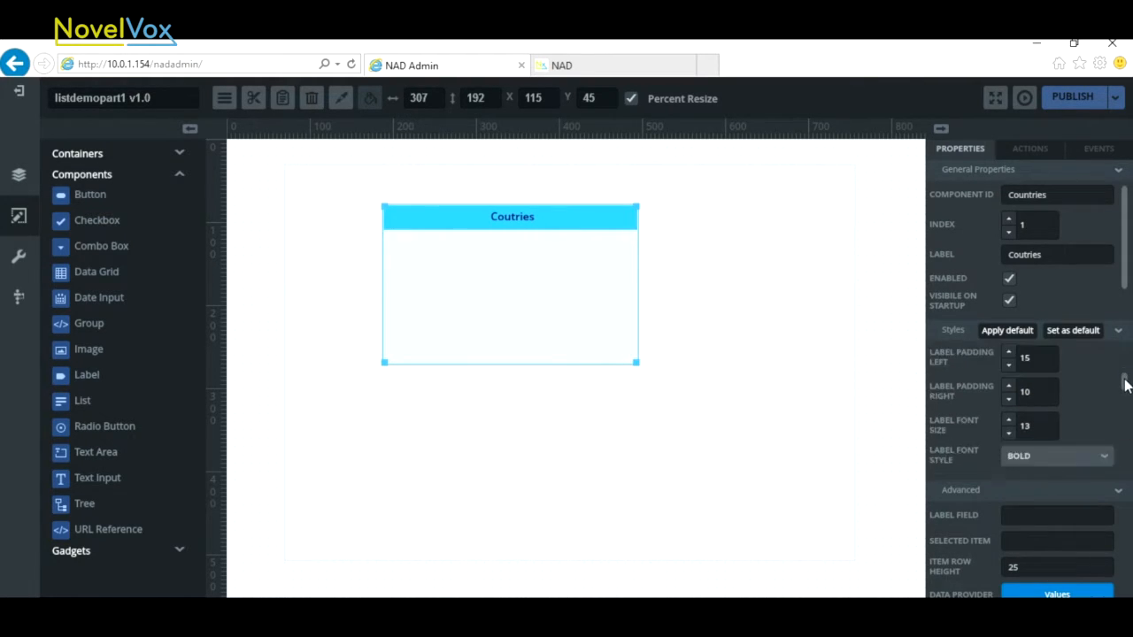
{"action": "scroll", "coordinate": [1127, 396], "scroll_direction": "down", "scroll_amount": 1}
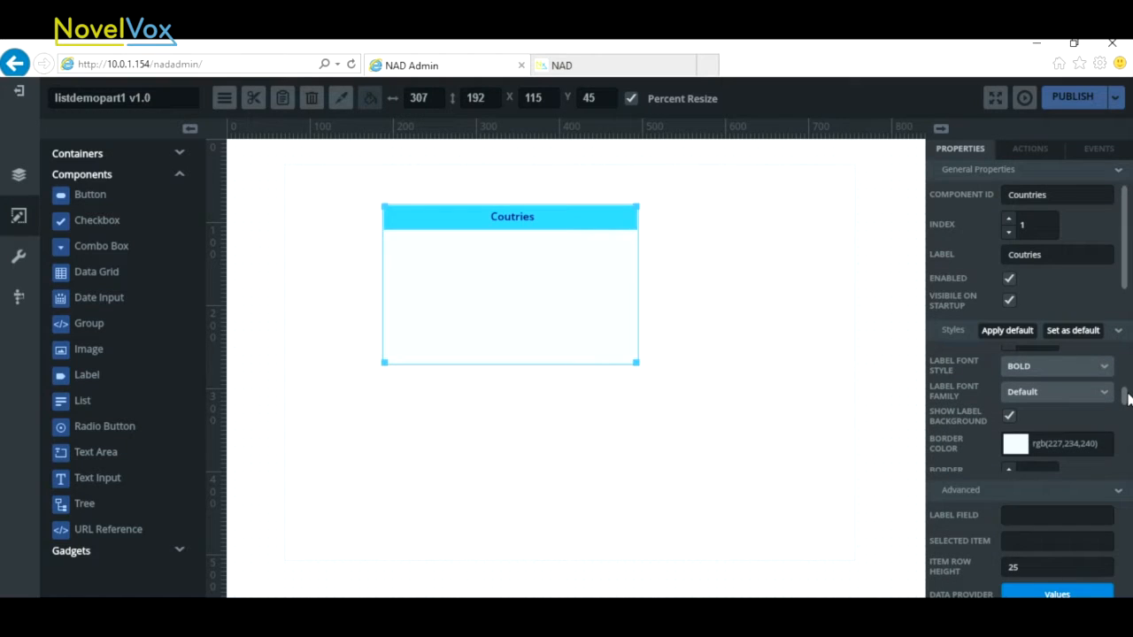
{"action": "left_click", "coordinate": [1014, 445]}
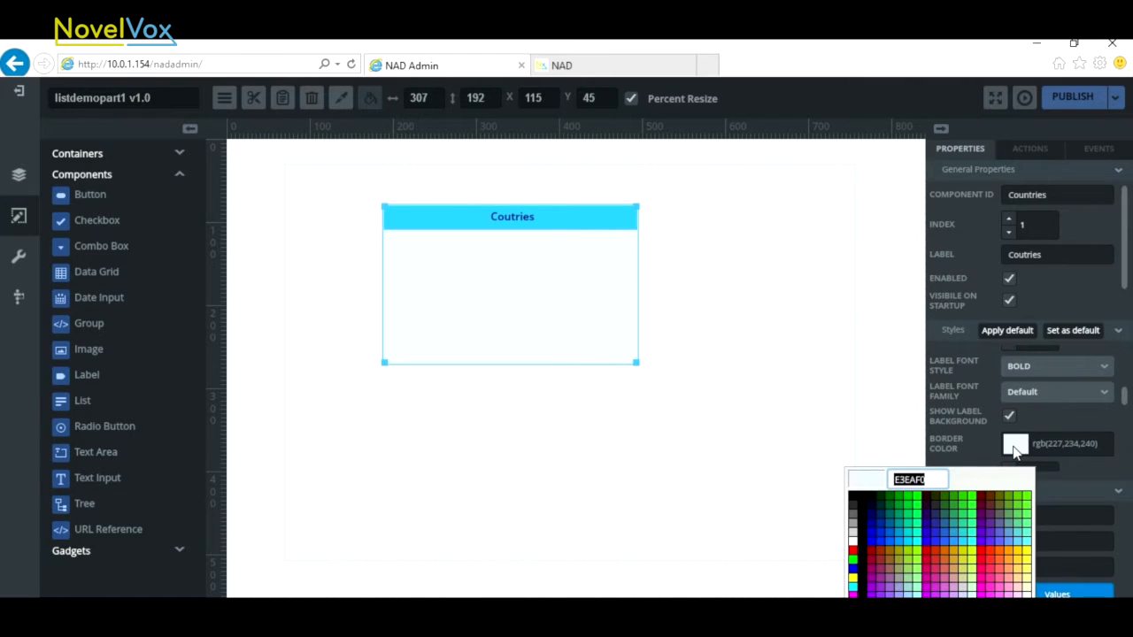
{"action": "left_click", "coordinate": [891, 534]}
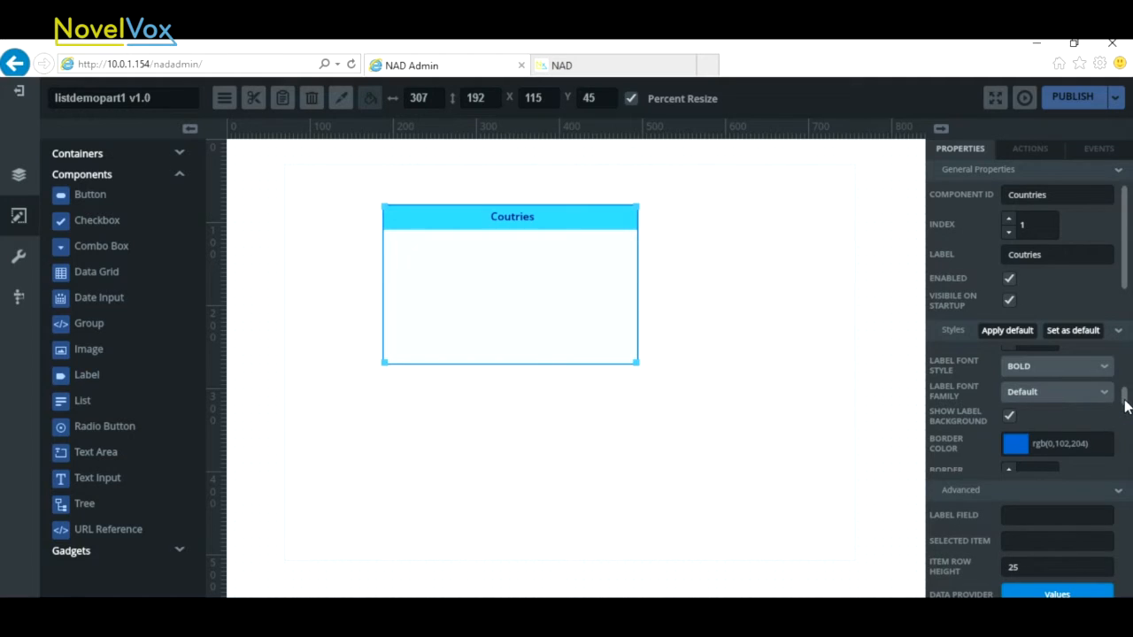
Increase the list's border radius to round its corners.
{"action": "scroll", "coordinate": [1126, 402], "scroll_direction": "down", "scroll_amount": 3}
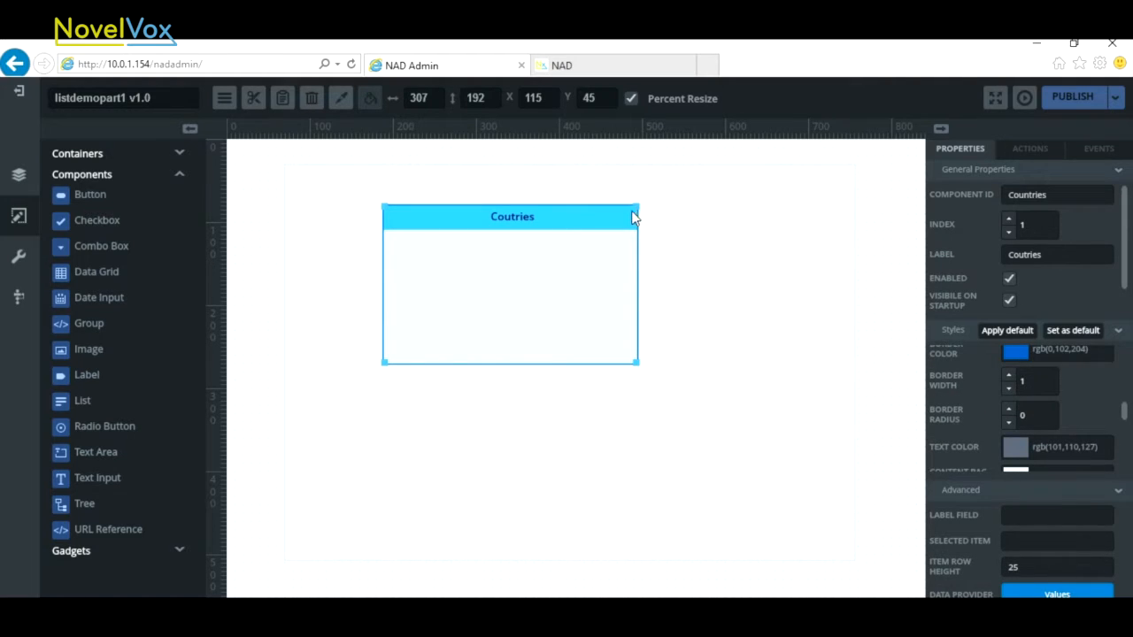
{"action": "double_click", "coordinate": [1009, 411]}
{"action": "left_click", "coordinate": [1008, 411]}
Set the text color of the list items to rgb(51,102,204).
{"action": "scroll", "coordinate": [1125, 413], "scroll_direction": "down", "scroll_amount": 3}
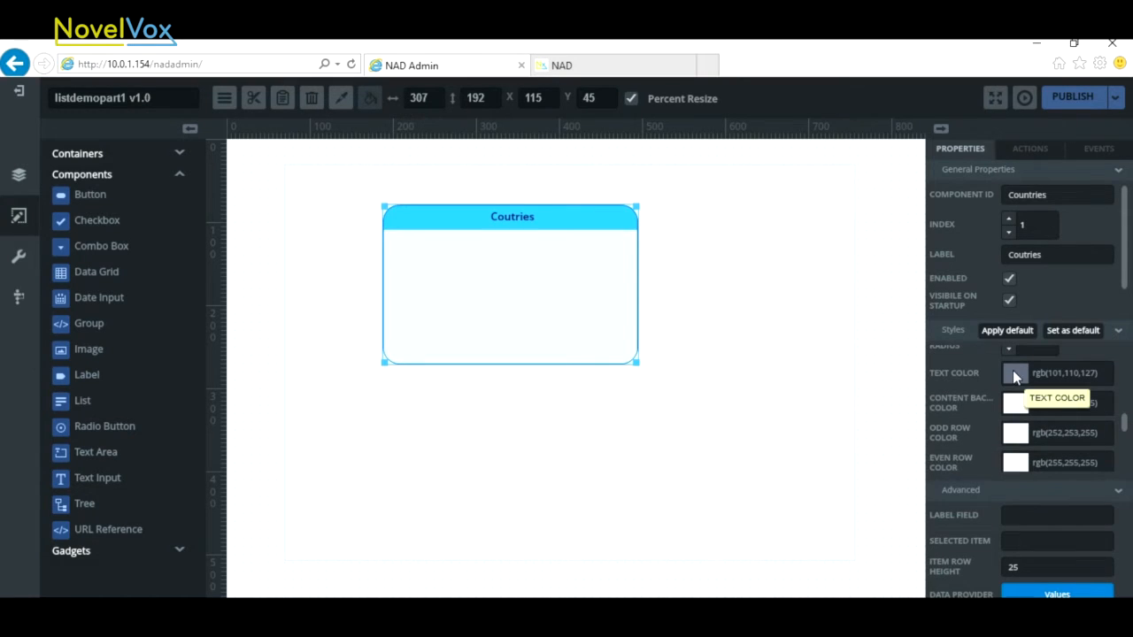
{"action": "left_click", "coordinate": [1015, 377]}
{"action": "left_click", "coordinate": [943, 463]}
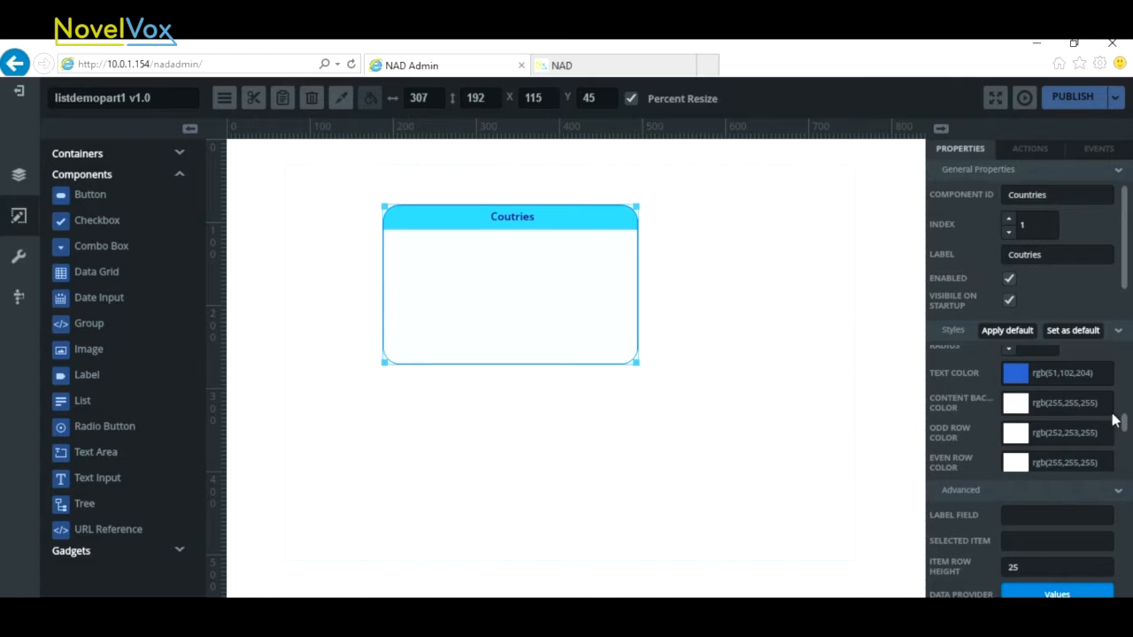
Set the list's odd row color to rgb(51,255,255), checking the existing row appearance on the published page first.
{"action": "left_click_drag", "start_coordinate": [1124, 419], "coordinate": [1127, 431]}
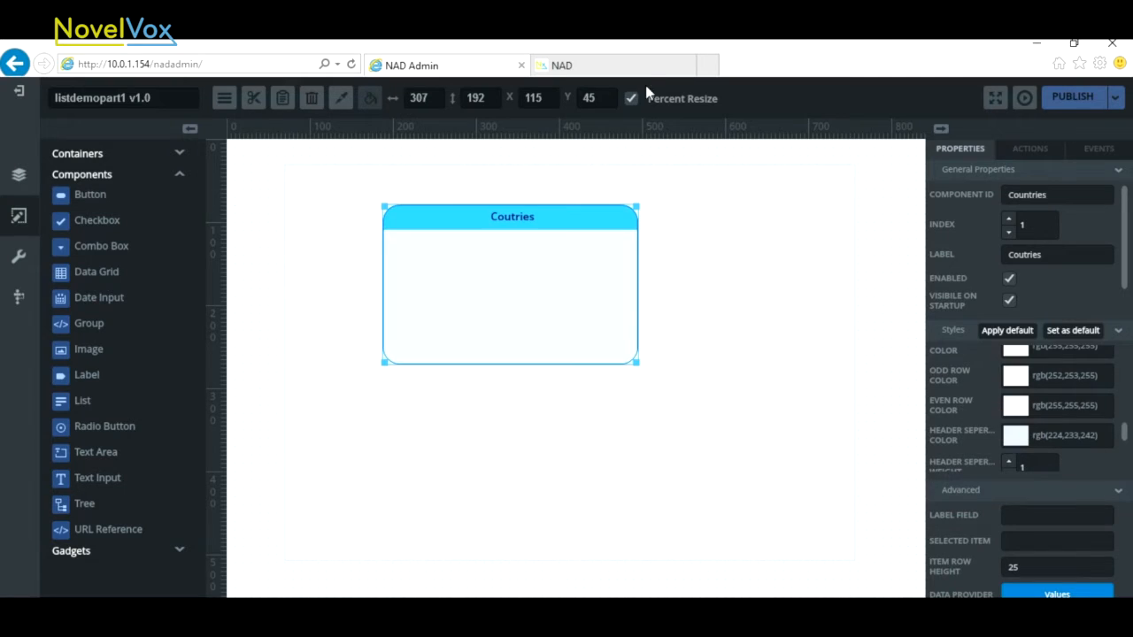
{"action": "left_click", "coordinate": [619, 66]}
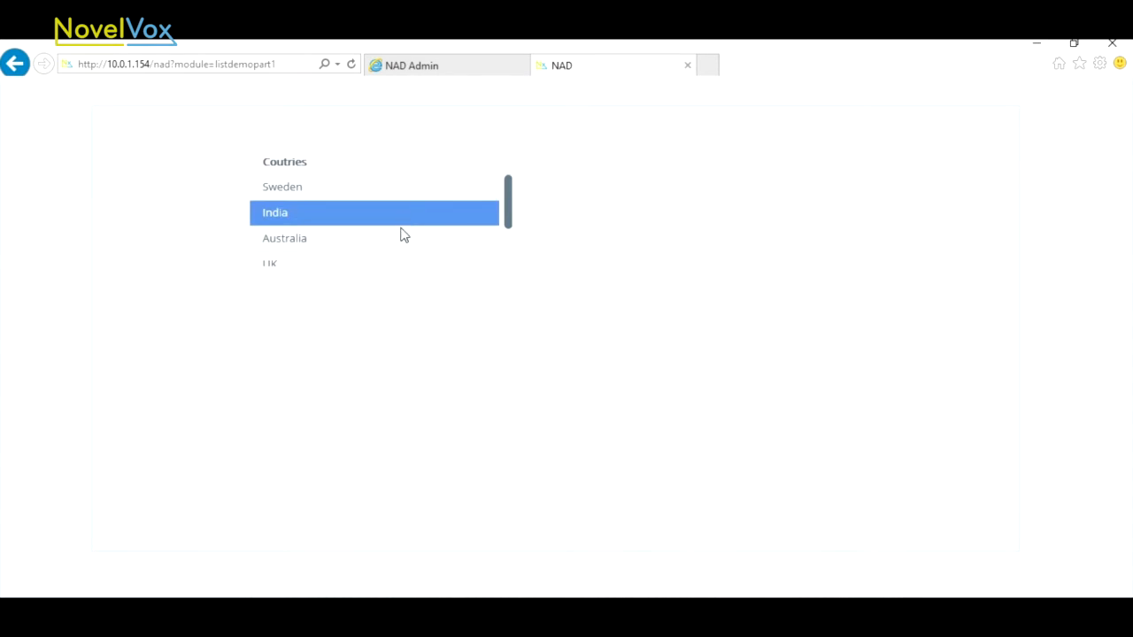
{"action": "left_click", "coordinate": [448, 69]}
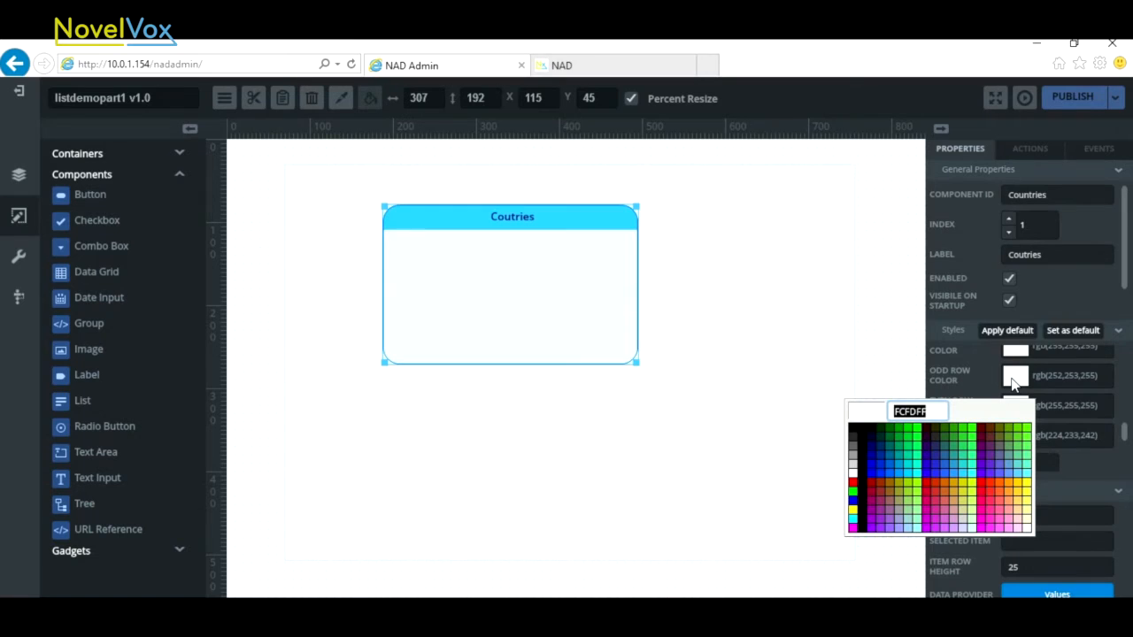
{"action": "left_click", "coordinate": [972, 471]}
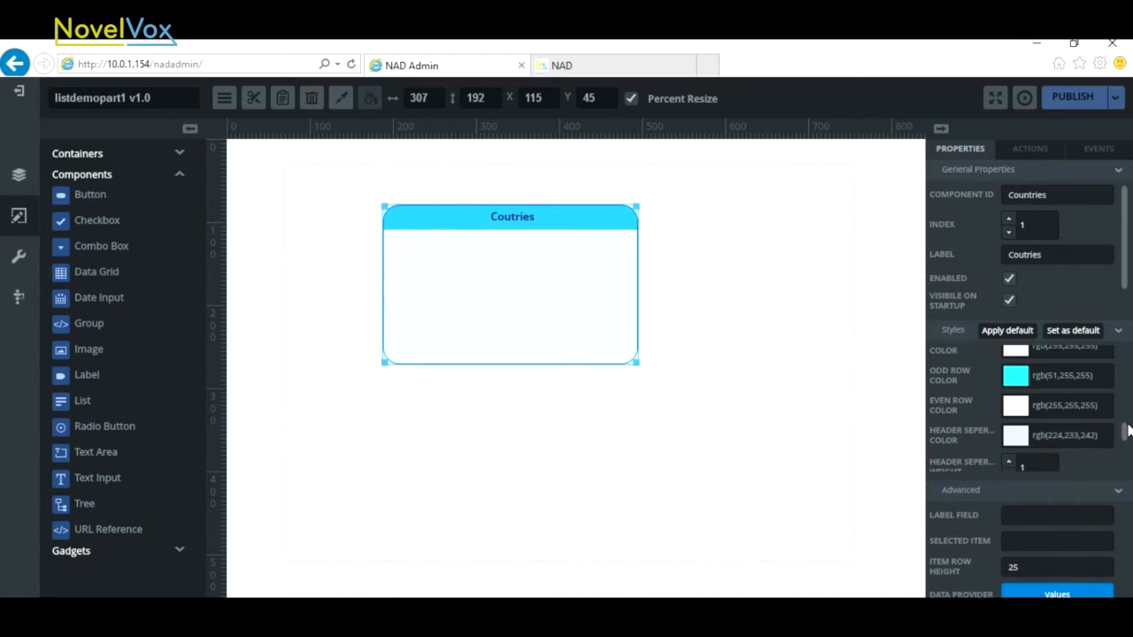
Set the list's header separator color to rgb(51,51,255).
{"action": "left_click_drag", "start_coordinate": [1127, 430], "coordinate": [1127, 443]}
{"action": "left_click", "coordinate": [1001, 375]}
{"action": "left_click", "coordinate": [935, 467]}
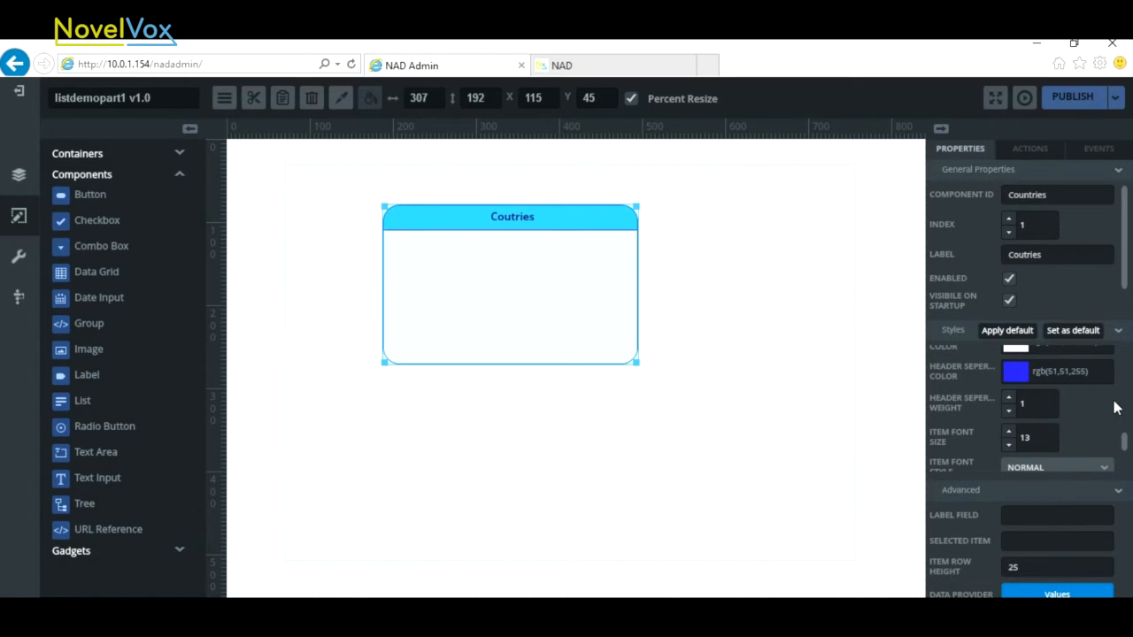
Set the list's rollover color to rgb(204,0,51) and its selection color to rgb(255,255,51).
{"action": "left_click_drag", "start_coordinate": [1125, 438], "coordinate": [1129, 464]}
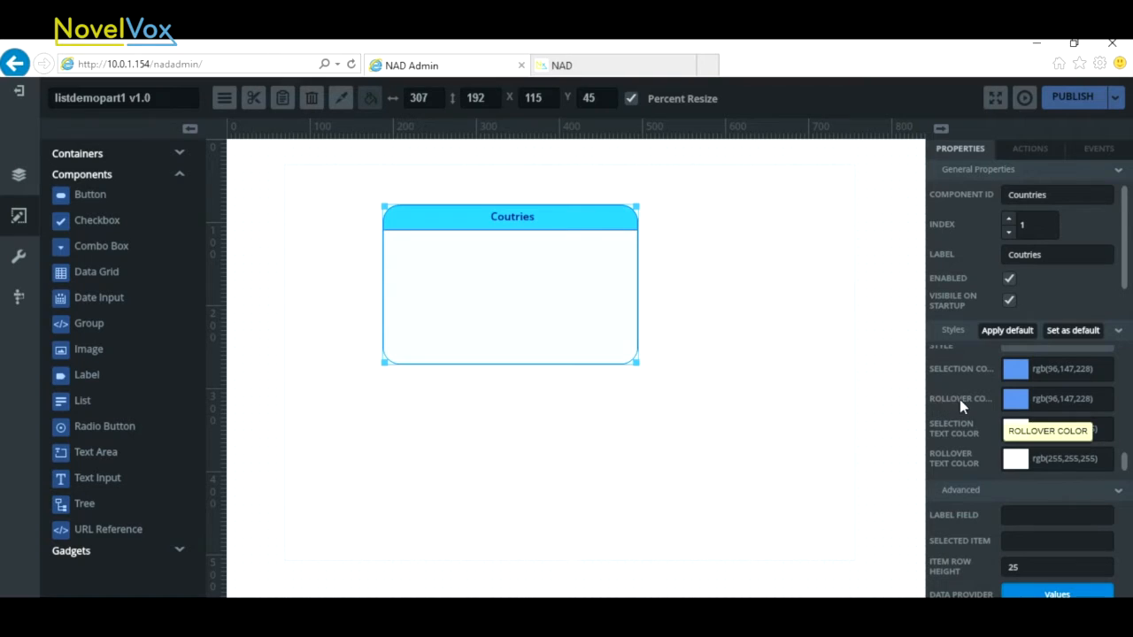
{"action": "left_click", "coordinate": [1015, 400]}
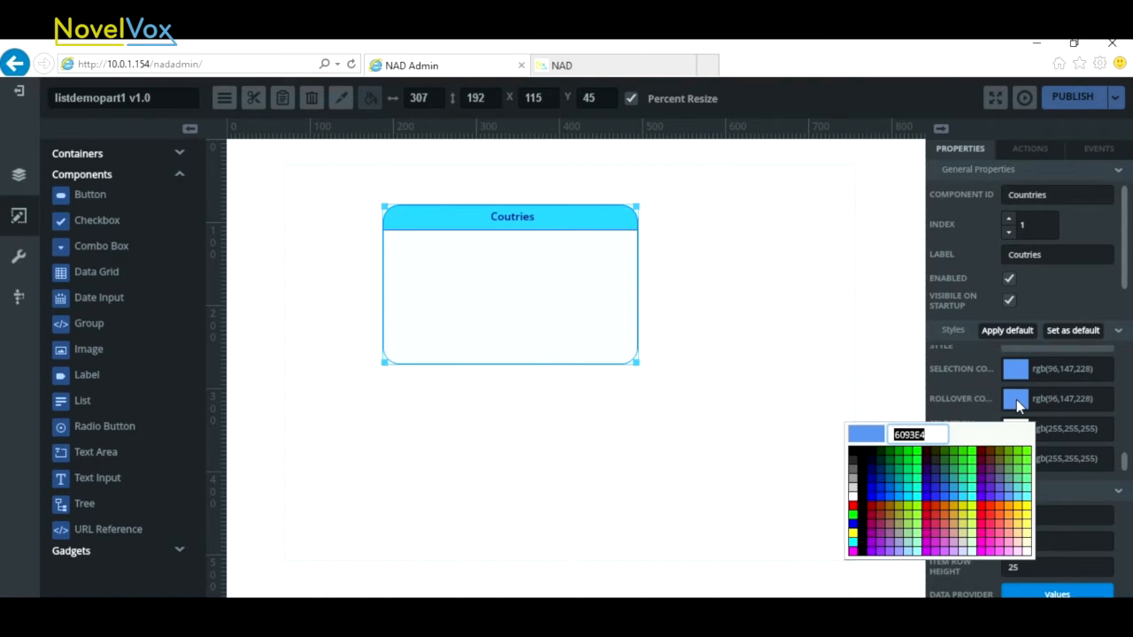
{"action": "left_click", "coordinate": [925, 512]}
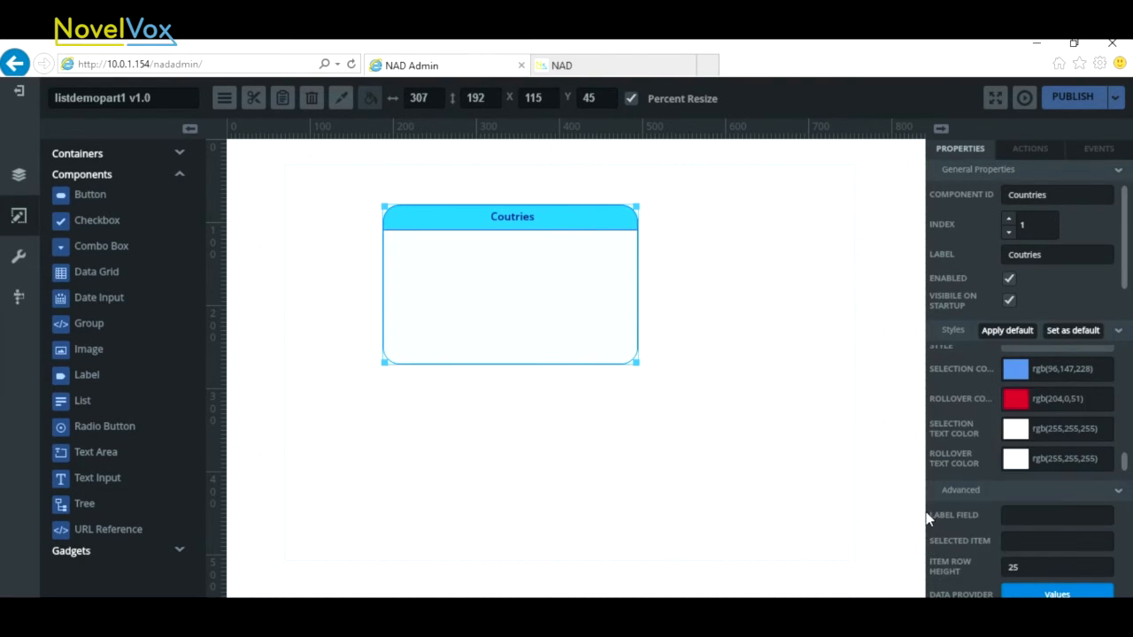
{"action": "left_click", "coordinate": [1014, 373]}
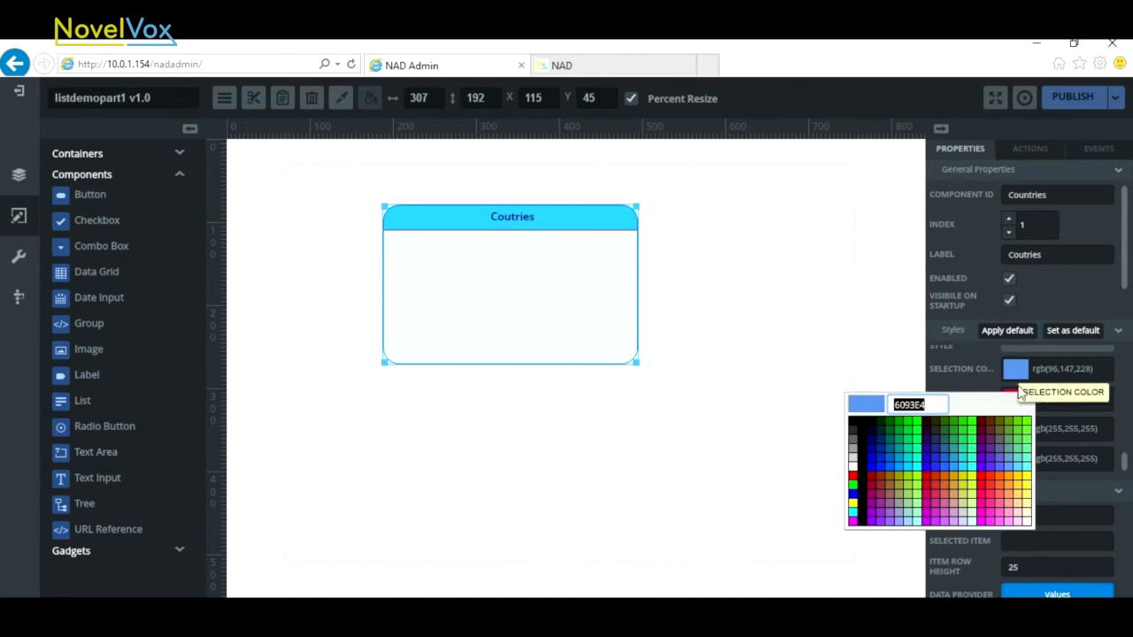
{"action": "left_click", "coordinate": [1024, 487]}
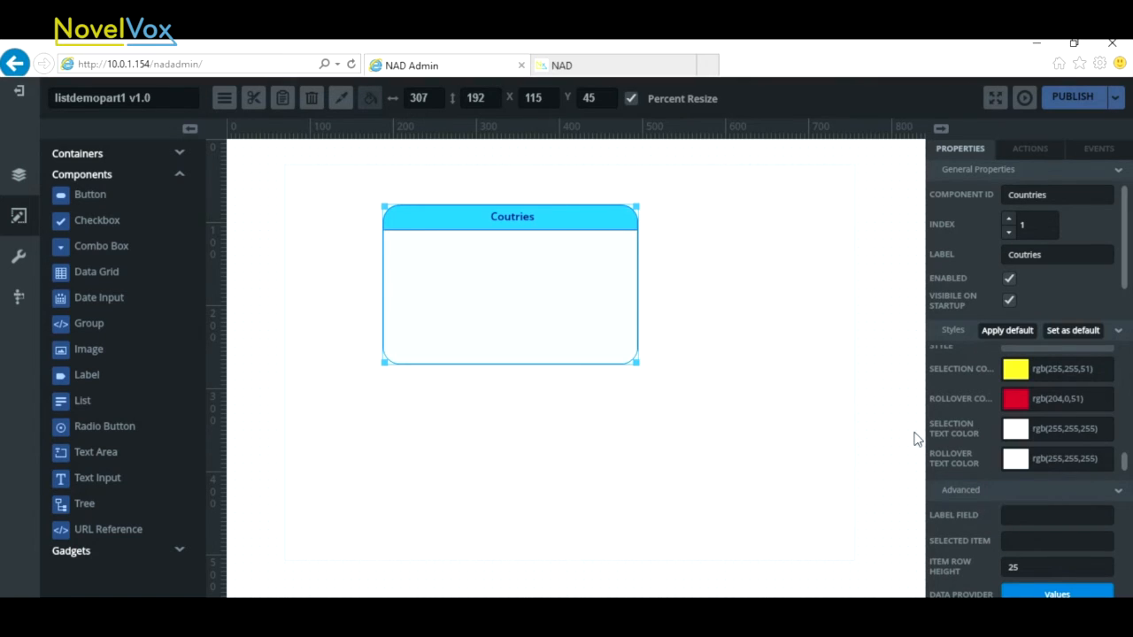
Publish the updated listdemopart1 module and reload its published page.
{"action": "left_click", "coordinate": [1114, 98]}
{"action": "left_click", "coordinate": [1094, 131]}
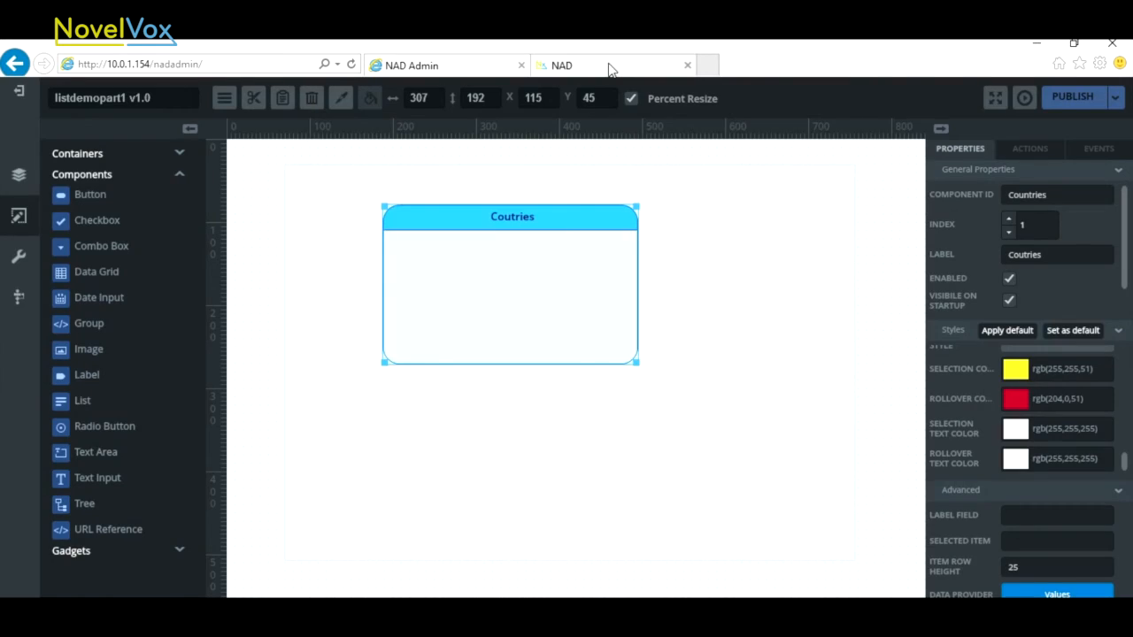
{"action": "left_click", "coordinate": [610, 66]}
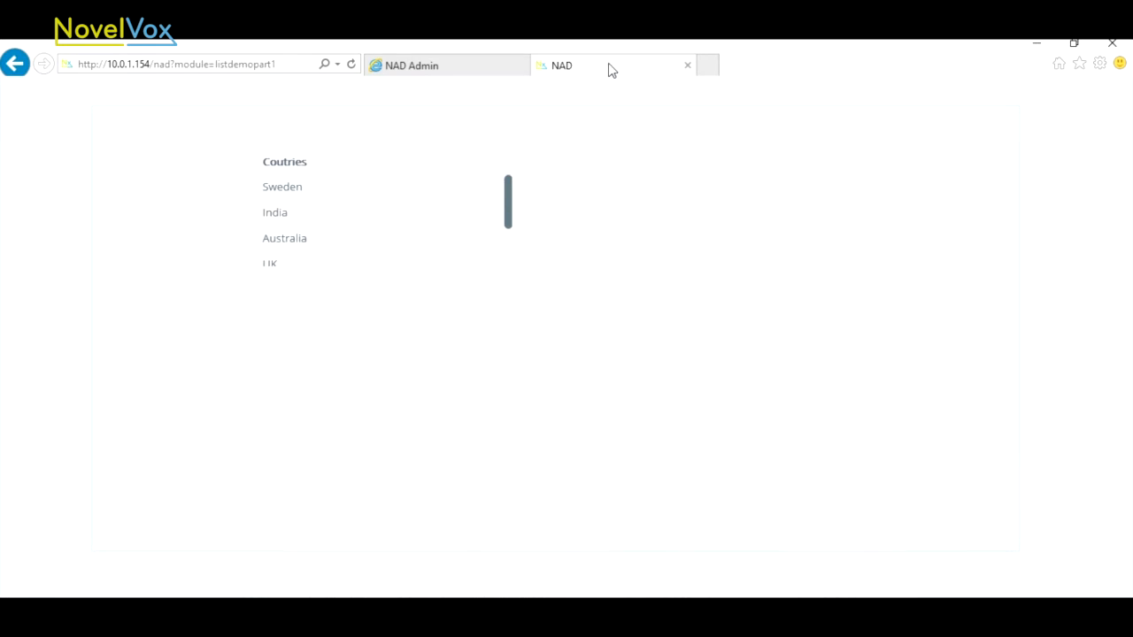
{"action": "left_click", "coordinate": [351, 67]}
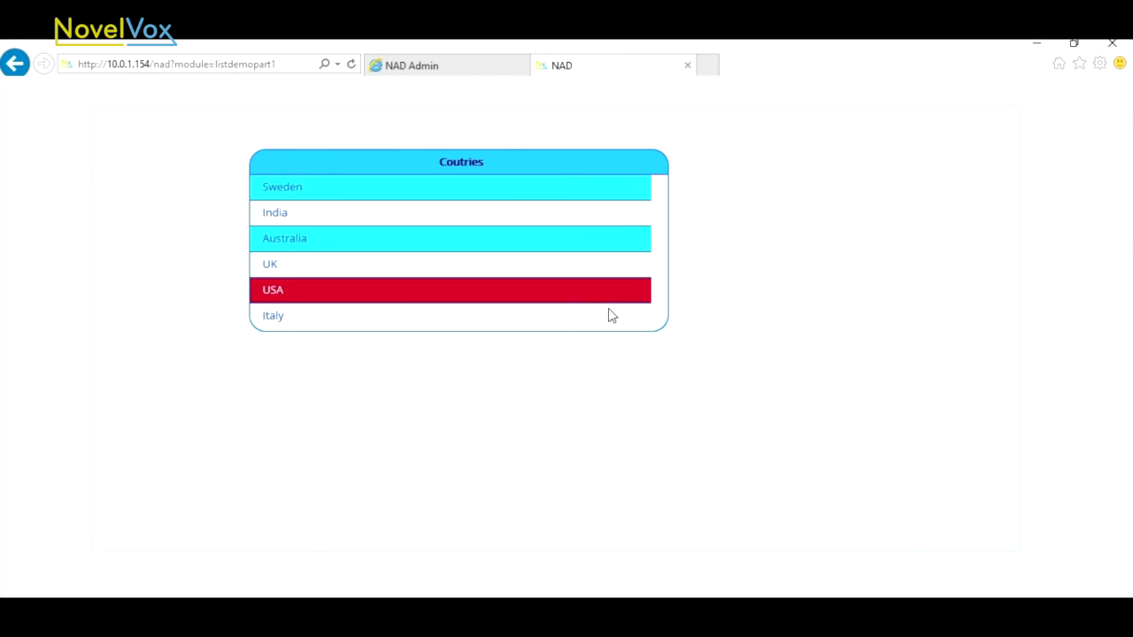
Select Italy, USA, UK, Australia and India in turn on the published list to check the selection and rollover colors.
{"action": "left_click", "coordinate": [339, 321]}
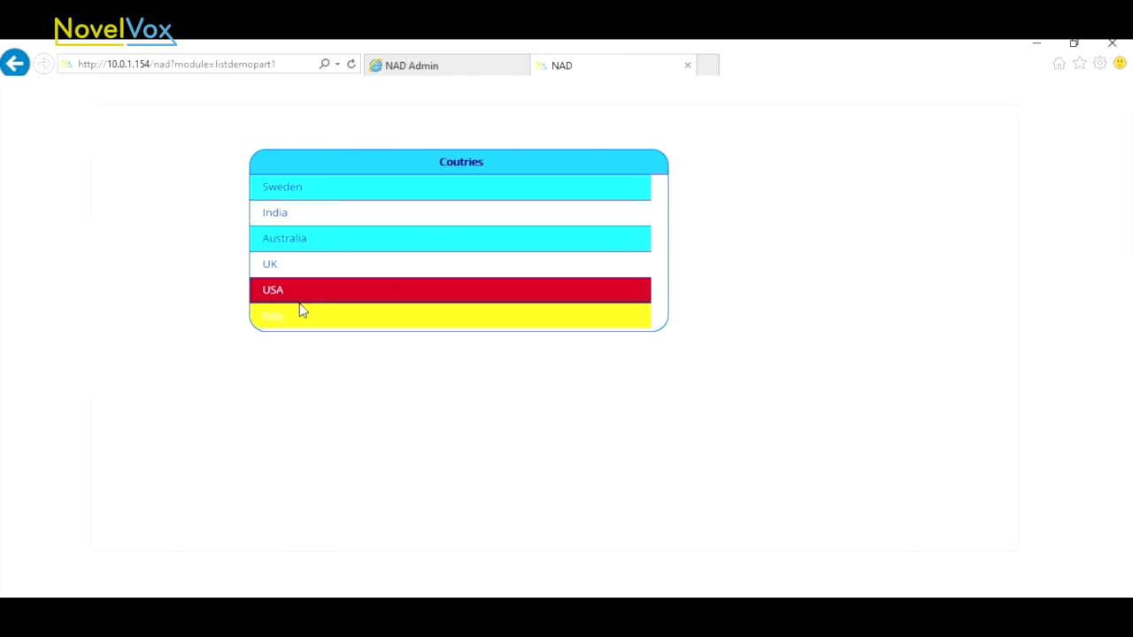
{"action": "left_click", "coordinate": [298, 297]}
{"action": "left_click", "coordinate": [298, 270]}
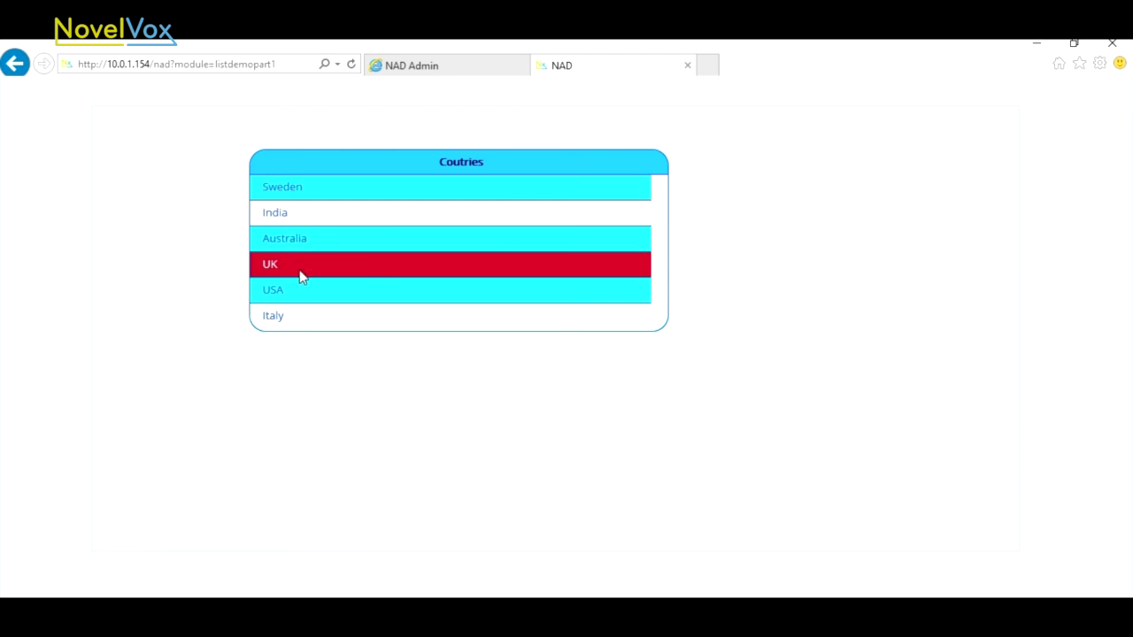
{"action": "left_click", "coordinate": [314, 244]}
{"action": "left_click", "coordinate": [321, 204]}
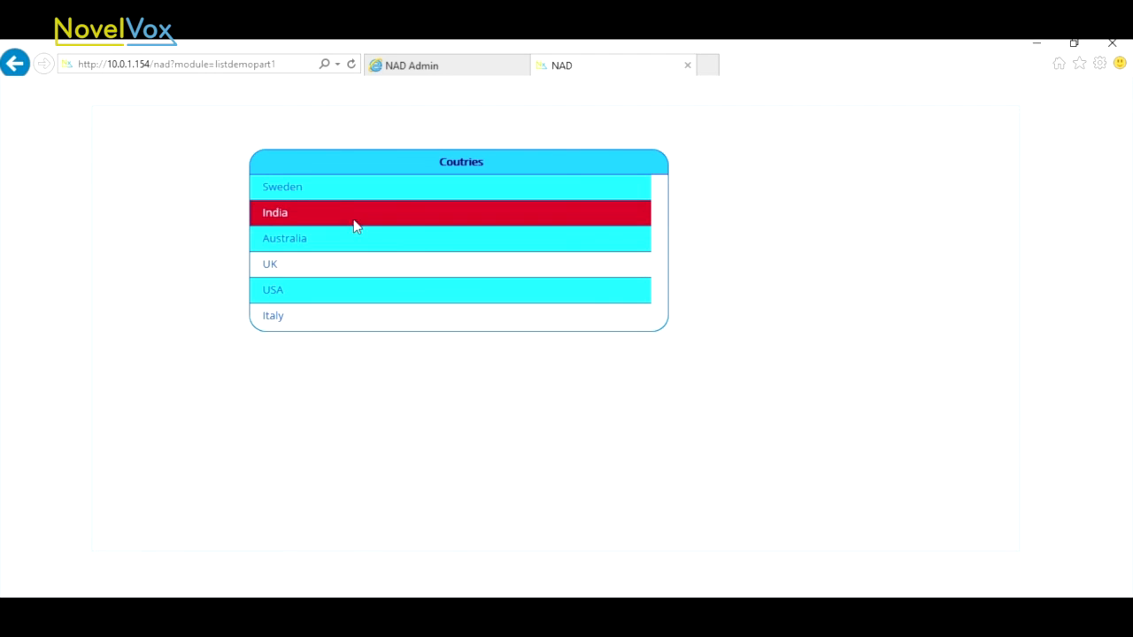